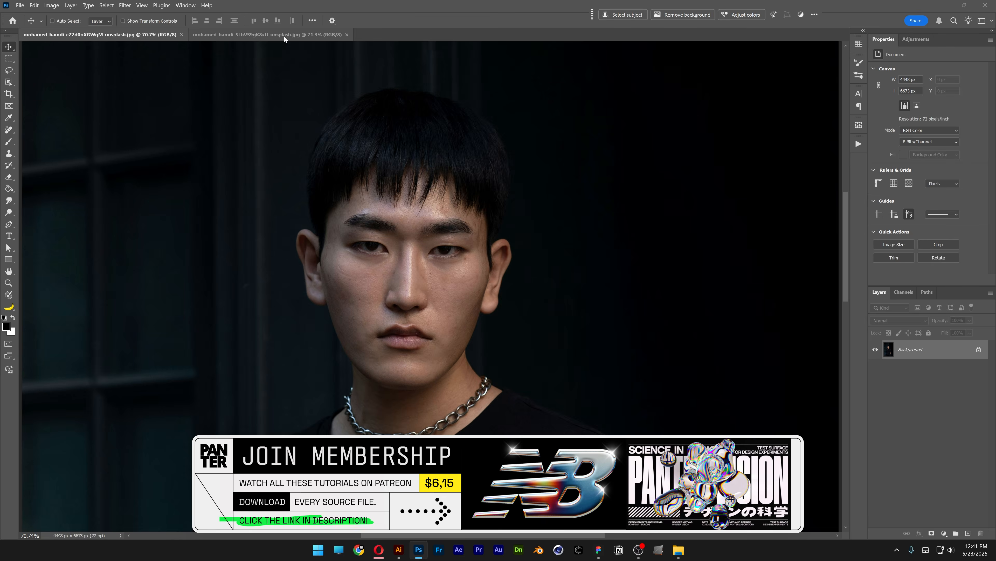
Switch to the second portrait, the one with the window behind the man, and remove its background
left_click(284, 36)
scroll(436, 224, "up", 3)
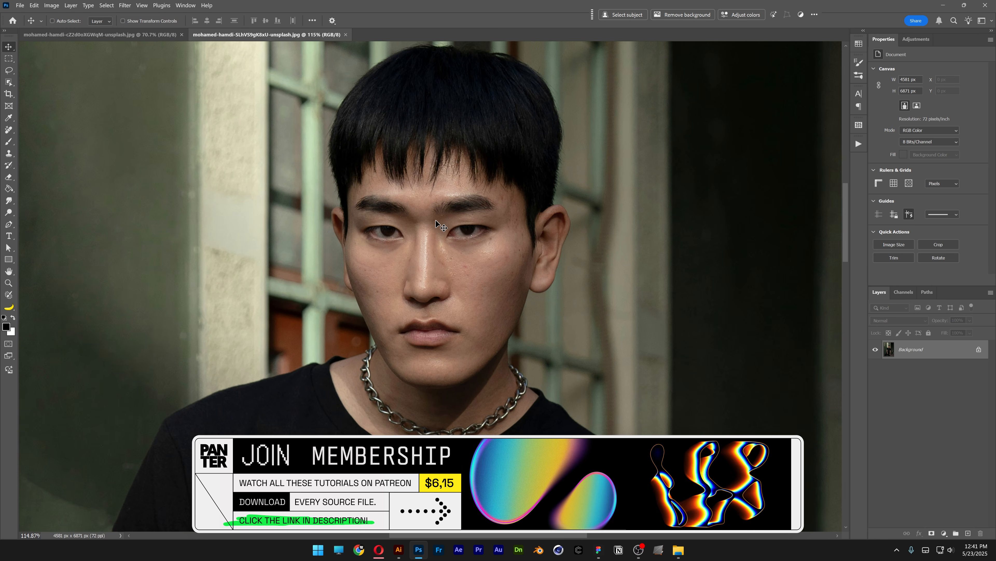
key("f")
left_click_drag(435, 222, 446, 271)
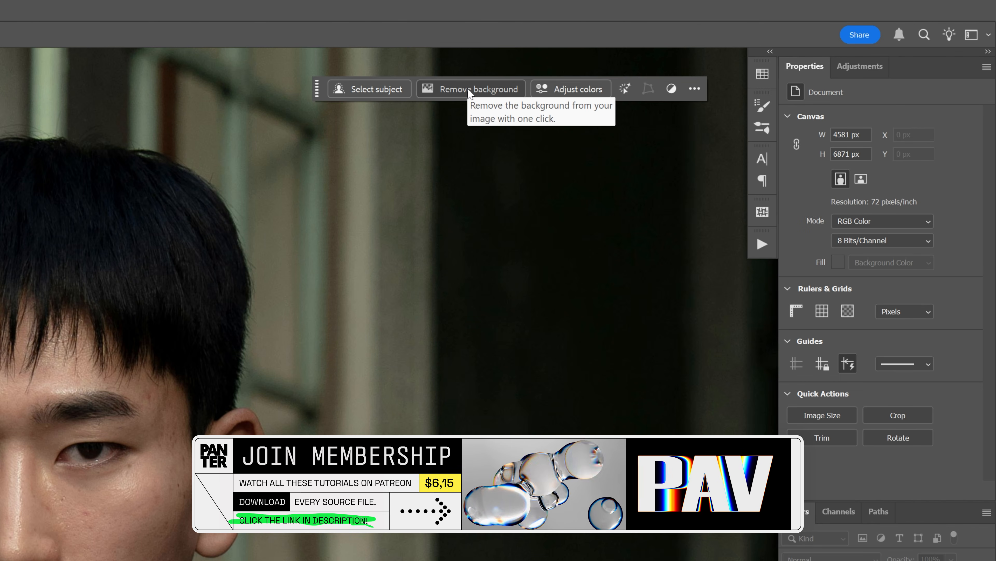
left_click(470, 93)
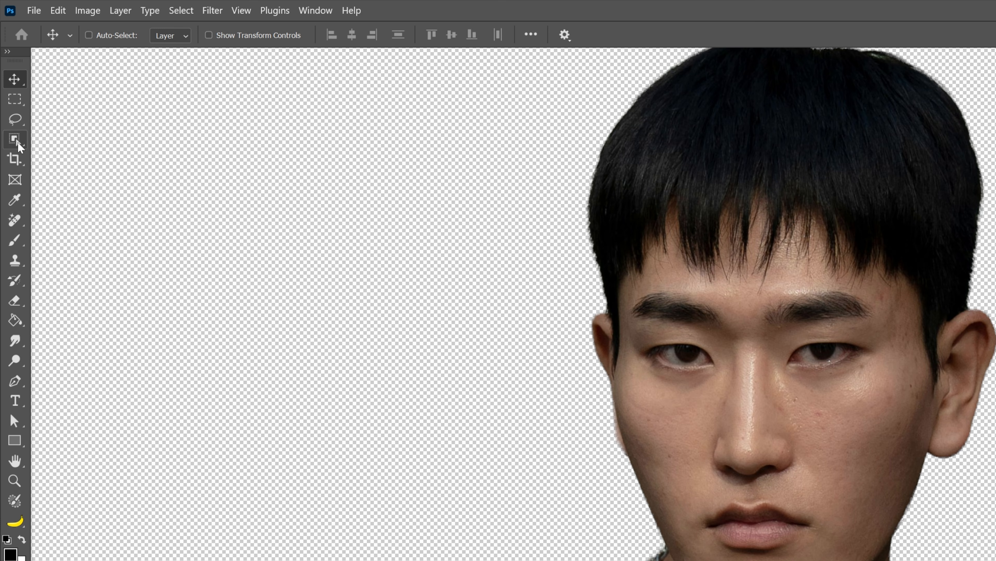
Select the man's neck, chain necklace and black T-shirt with the Object Selection tool, leaving the head out of the selection
left_click(20, 146)
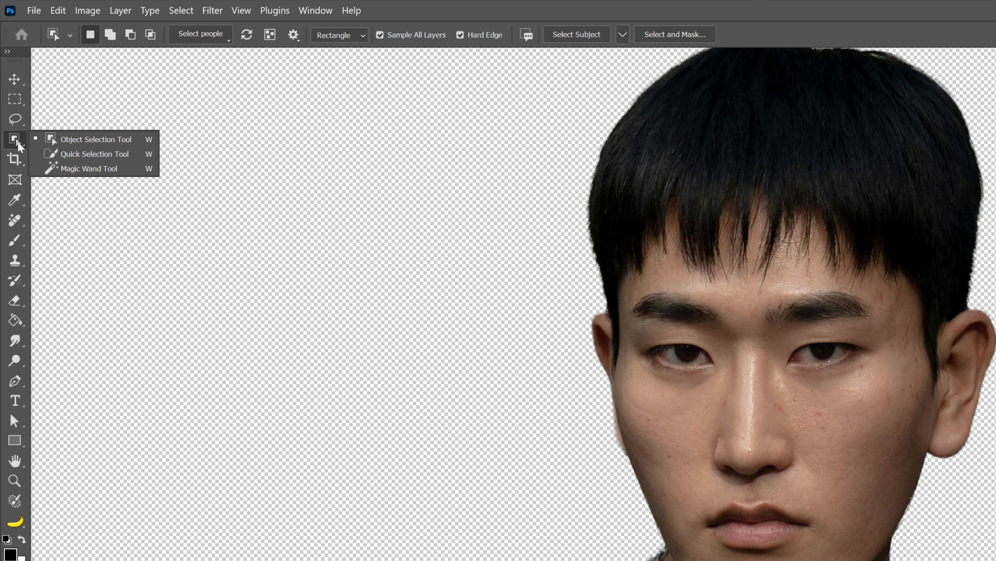
left_click(118, 142)
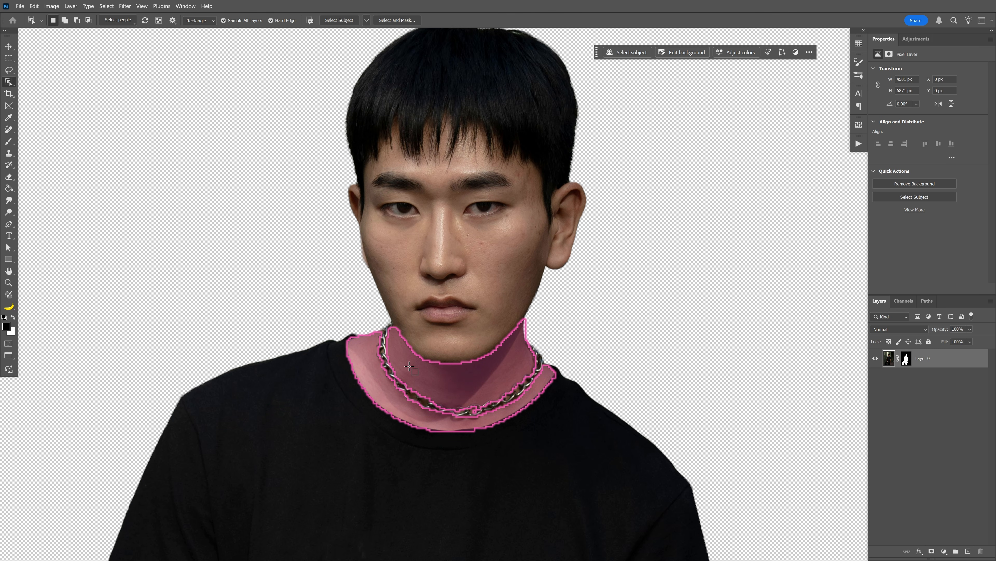
left_click(409, 366)
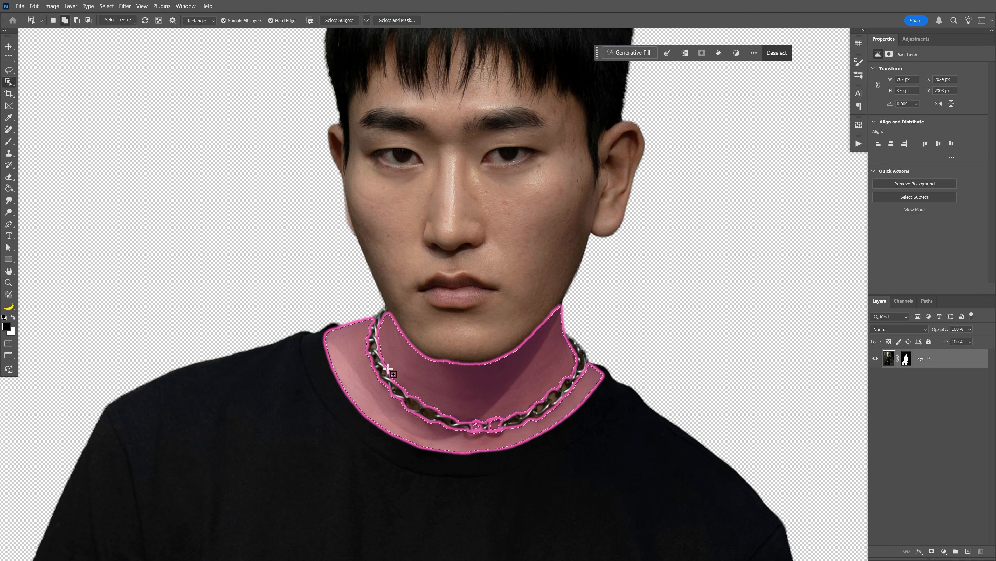
left_click(385, 371, "shift")
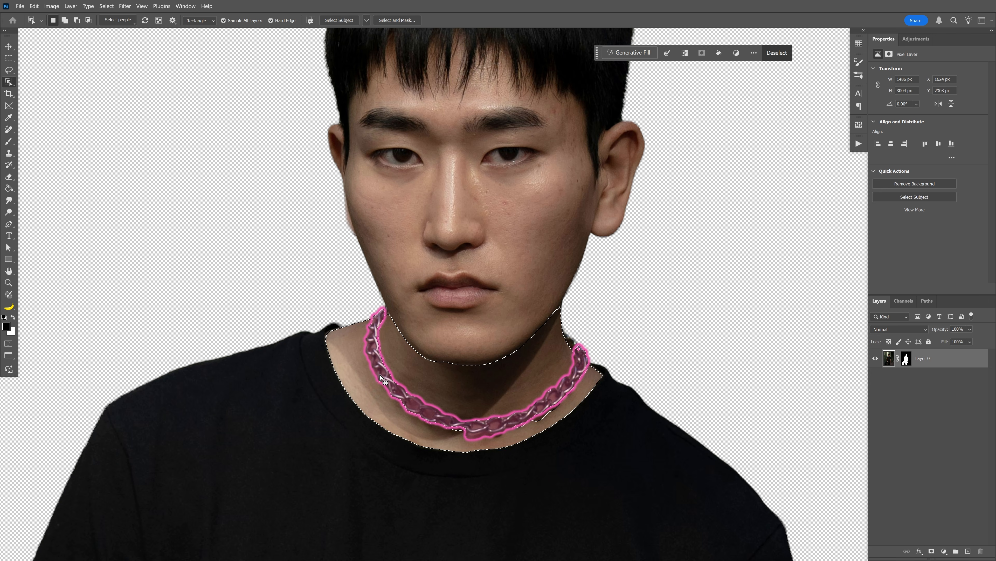
scroll(278, 289, "down", 2)
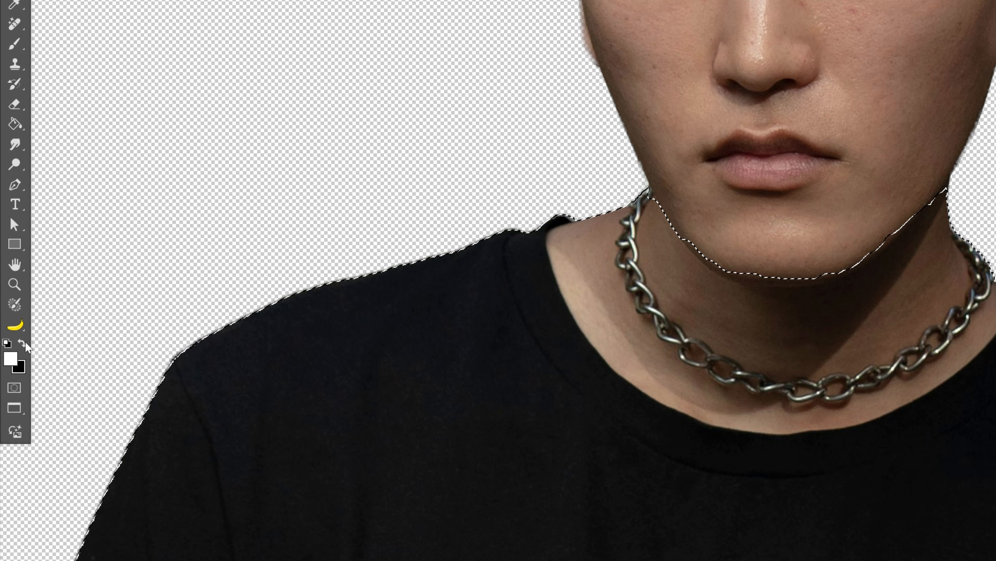
Fill the selected neck and shirt area with black on the layer mask to hide it, and deselect
left_click(23, 342)
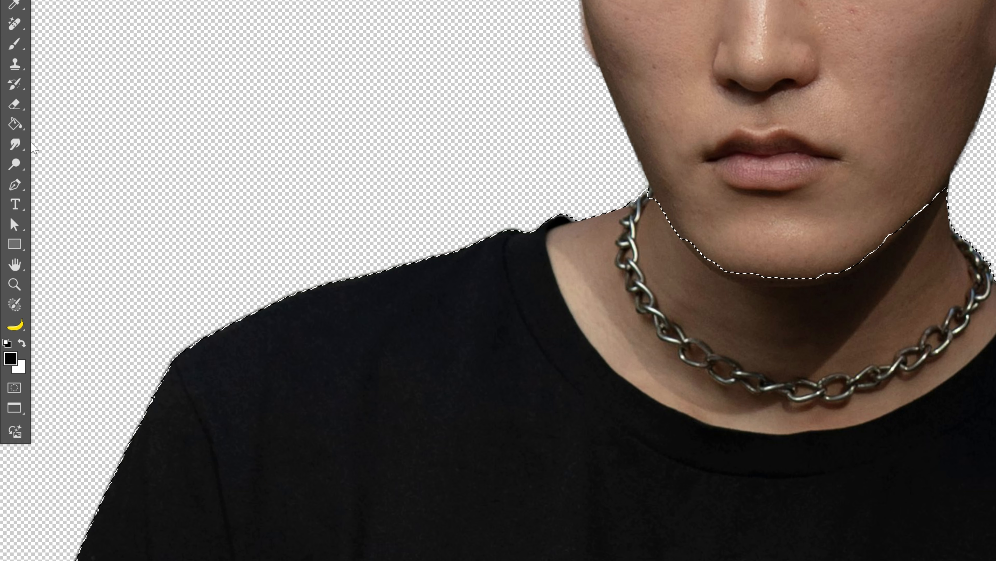
left_click(14, 124)
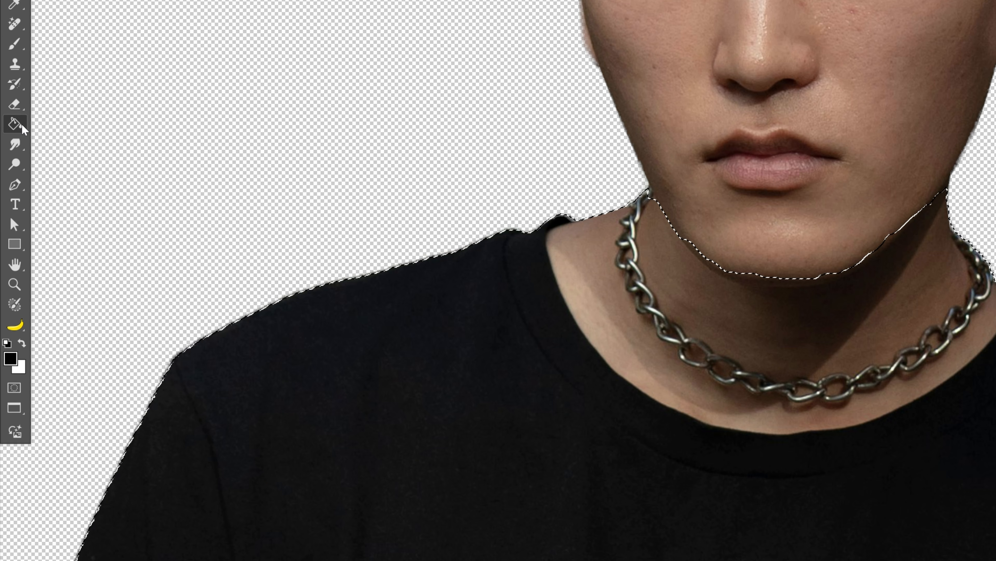
left_click(394, 351)
left_click_drag(238, 323, 271, 309)
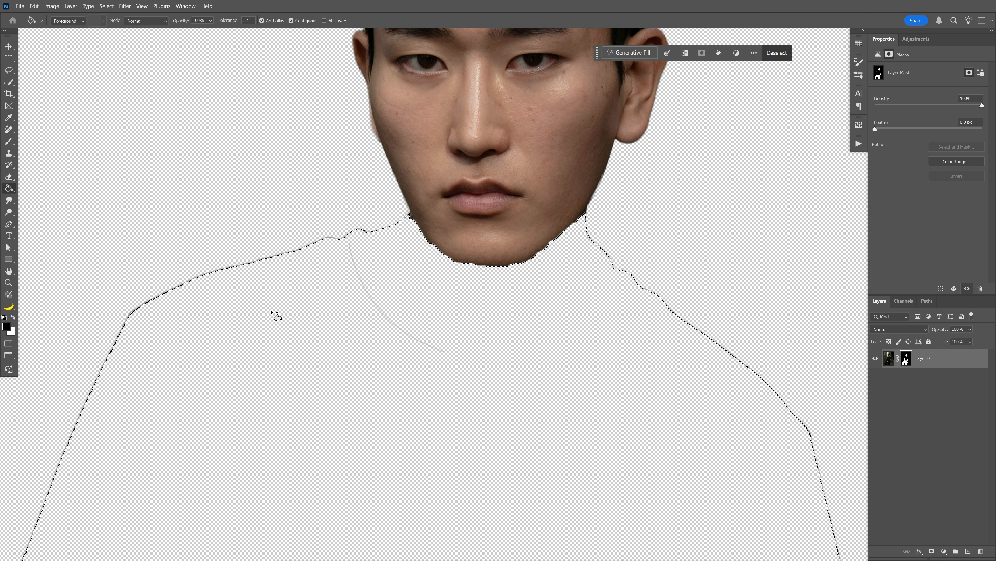
key("ctrl+d")
Paint black on the layer mask with the Brush over the leftover shirt outline and arms so only the head remains
scroll(271, 313, "down", 1)
left_click_drag(374, 288, 457, 147)
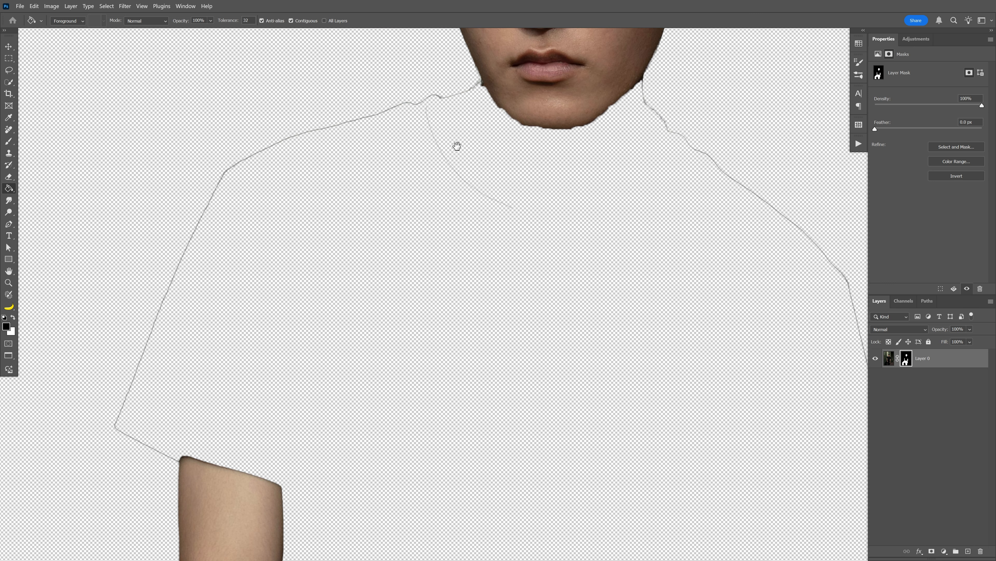
scroll(281, 152, "up", 1)
left_click_drag(348, 271, 393, 98)
scroll(396, 98, "down", 2)
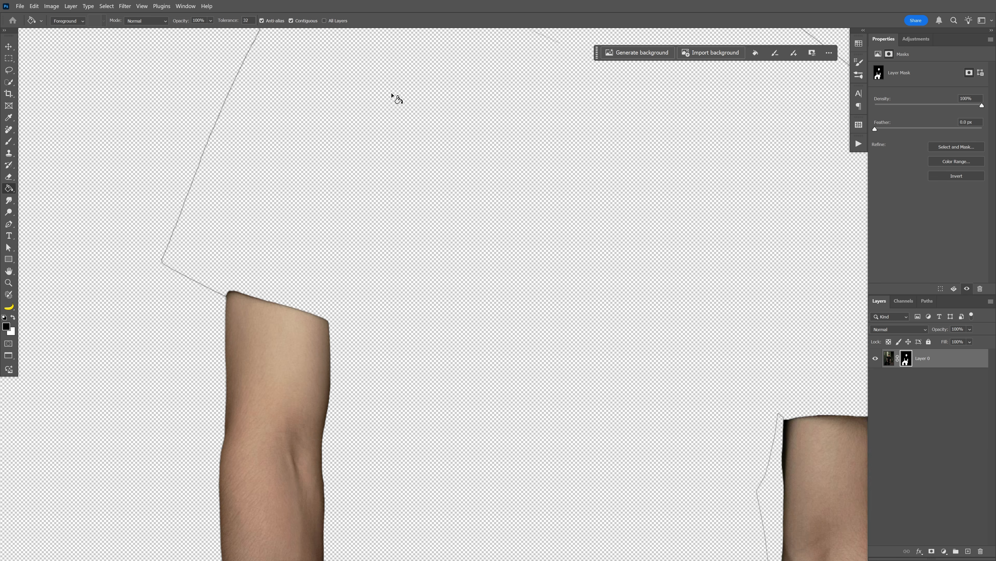
left_click_drag(383, 138, 374, 211)
key("b")
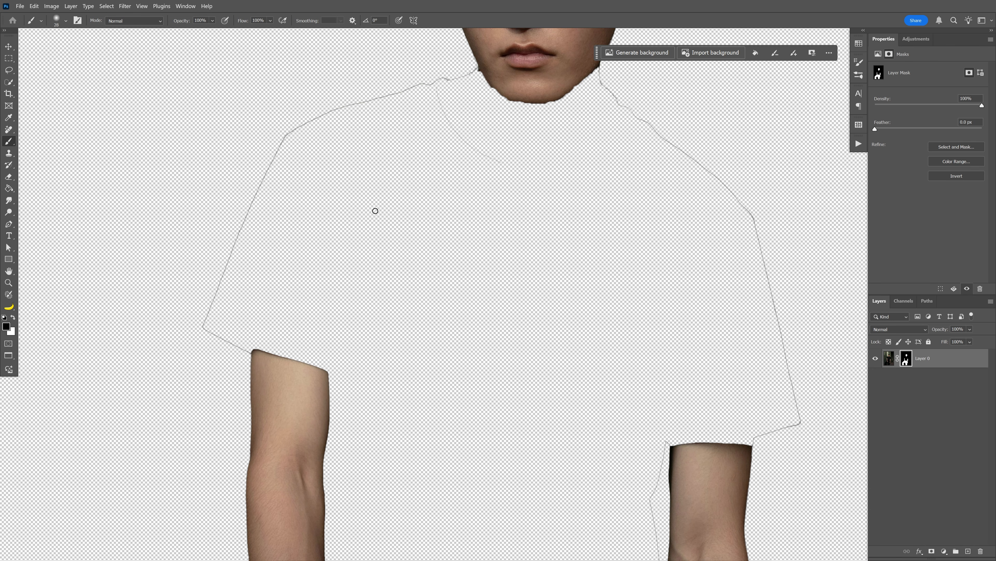
mouse_move(248, 247)
left_mouse_down()
mouse_move(296, 370)
mouse_move(345, 298)
left_mouse_up()
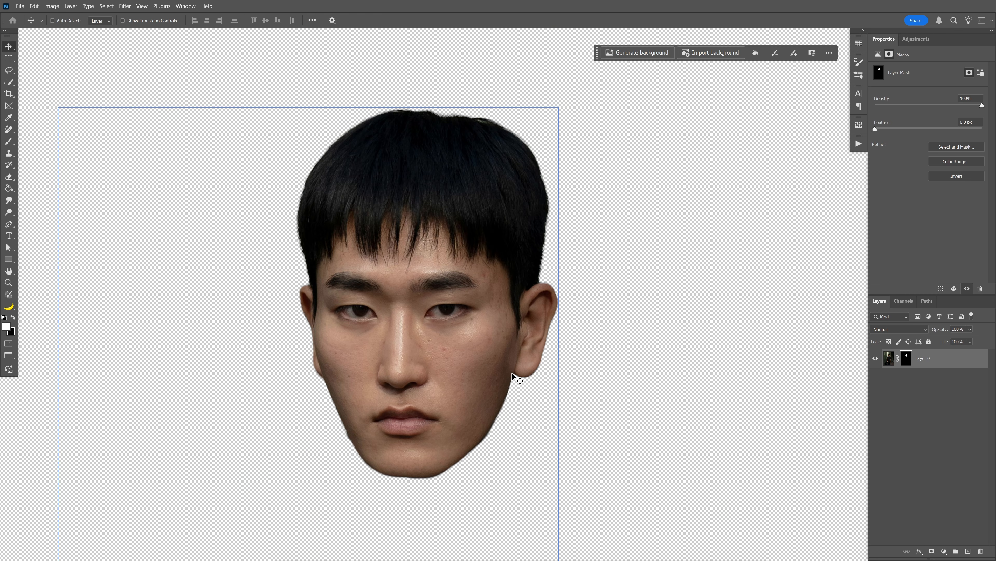
Crop the canvas closely around the cut-out head
left_click(13, 96)
scroll(353, 257, "down", 4)
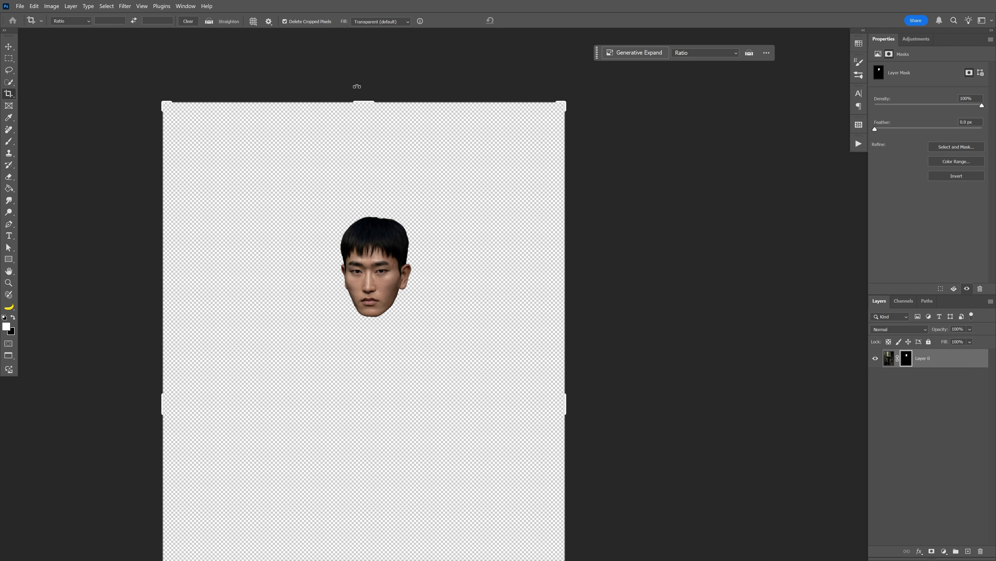
left_click_drag(361, 97, 363, 154)
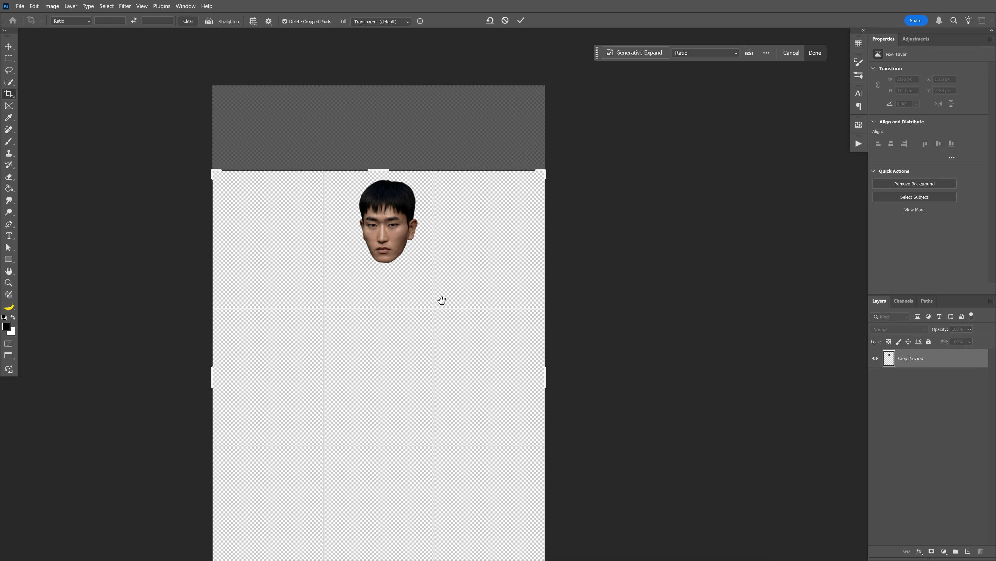
left_click_drag(403, 502, 433, 348)
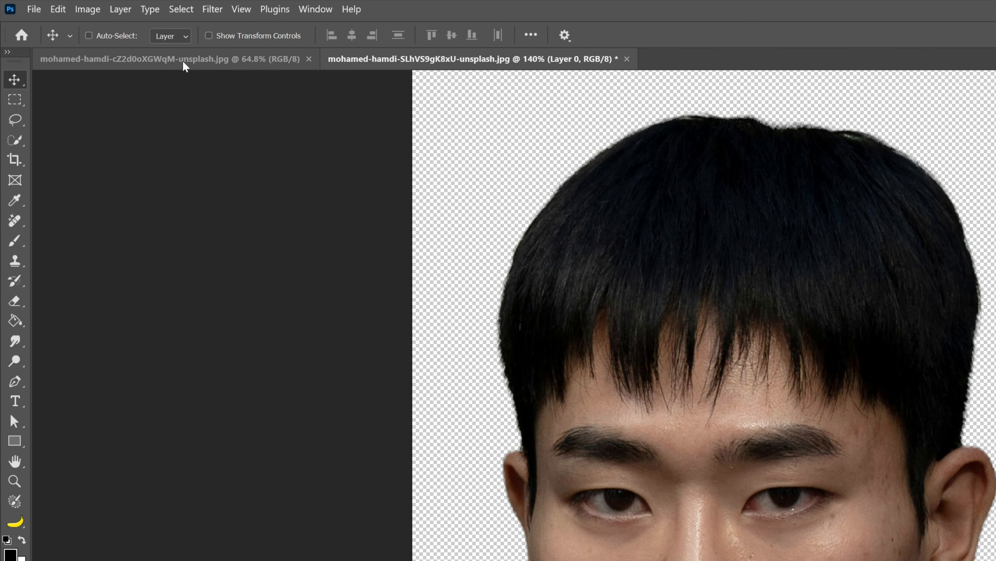
Switch to the other cut-out portrait and create a new 2880 × 1800 px RGB document at 72 pixels/inch
left_click(109, 36)
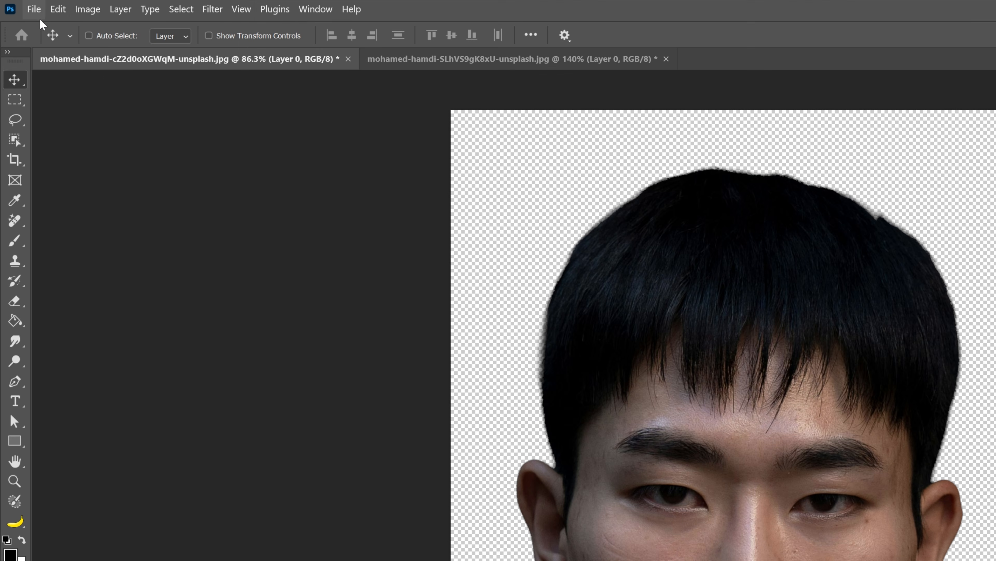
left_click(40, 15)
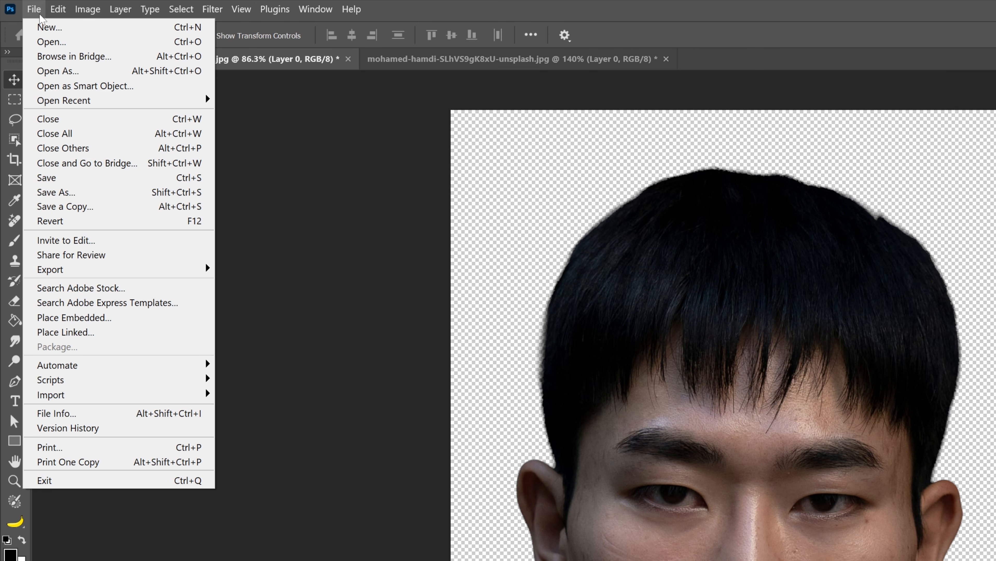
left_click(47, 27)
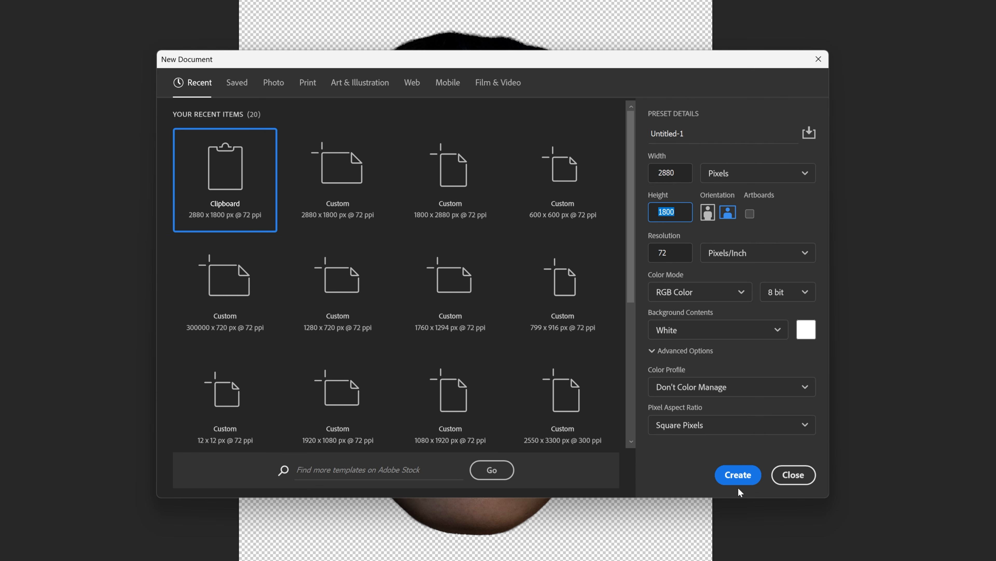
left_click(737, 474)
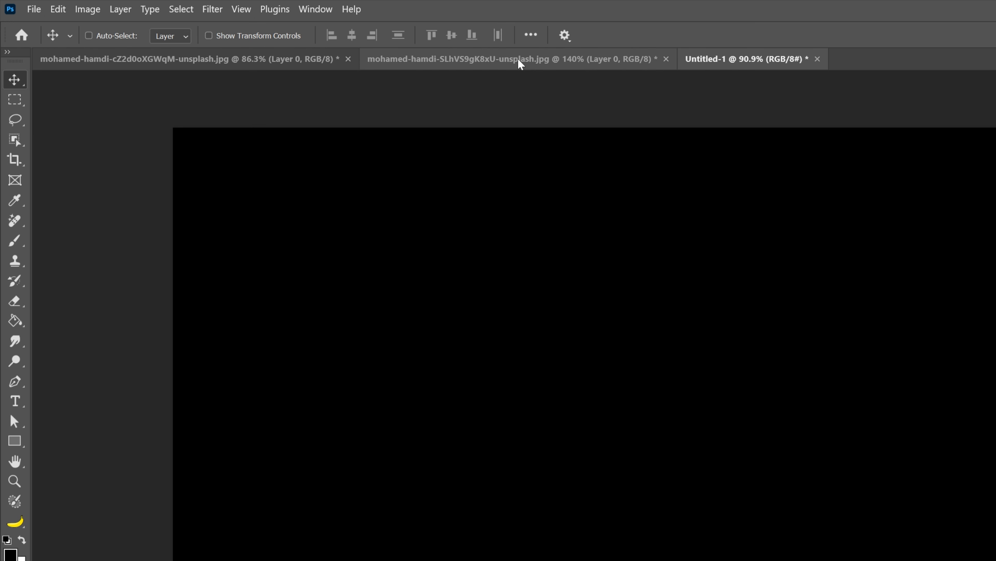
Bring both cut-out heads into the new document and scale the larger centre head down to match the other one
left_click(520, 60)
left_click_drag(708, 304, 533, 506)
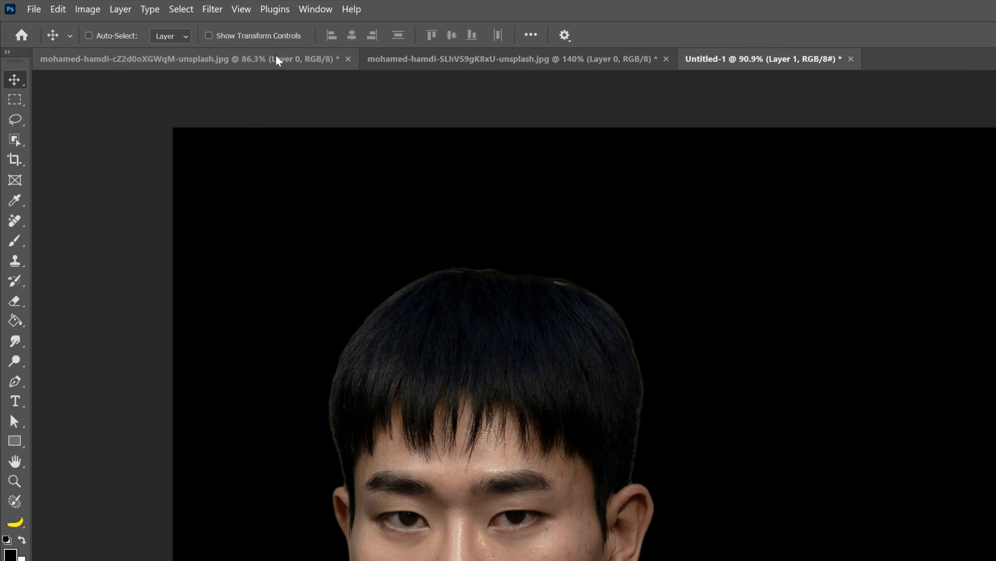
left_click(163, 35)
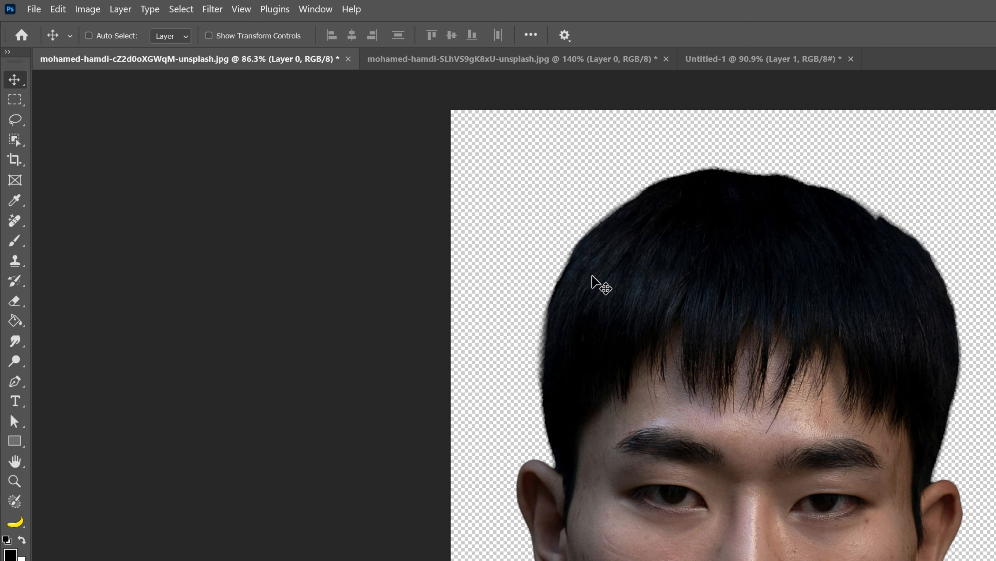
left_click_drag(669, 342, 748, 105)
key("ctrl+t")
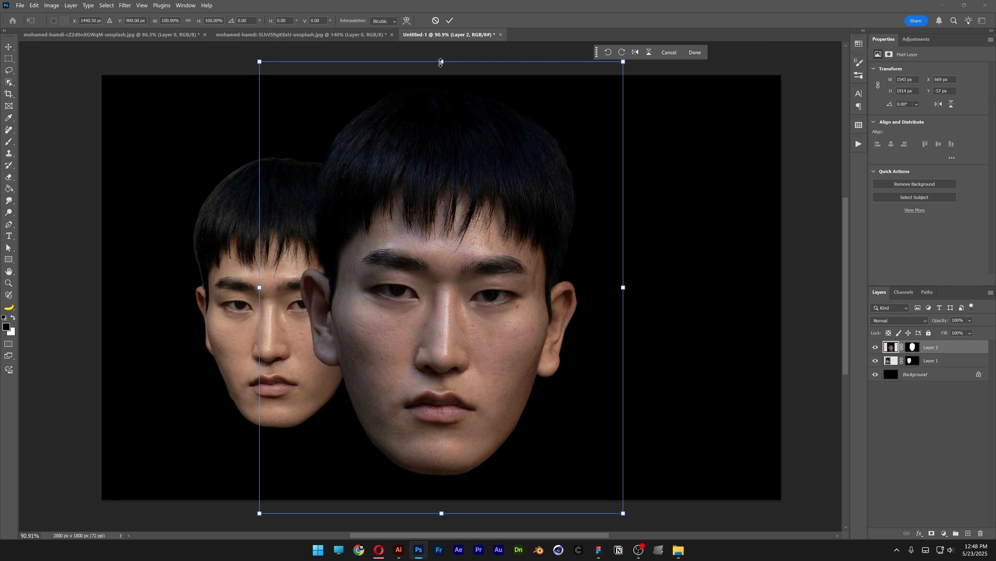
left_click_drag(440, 62, 447, 111)
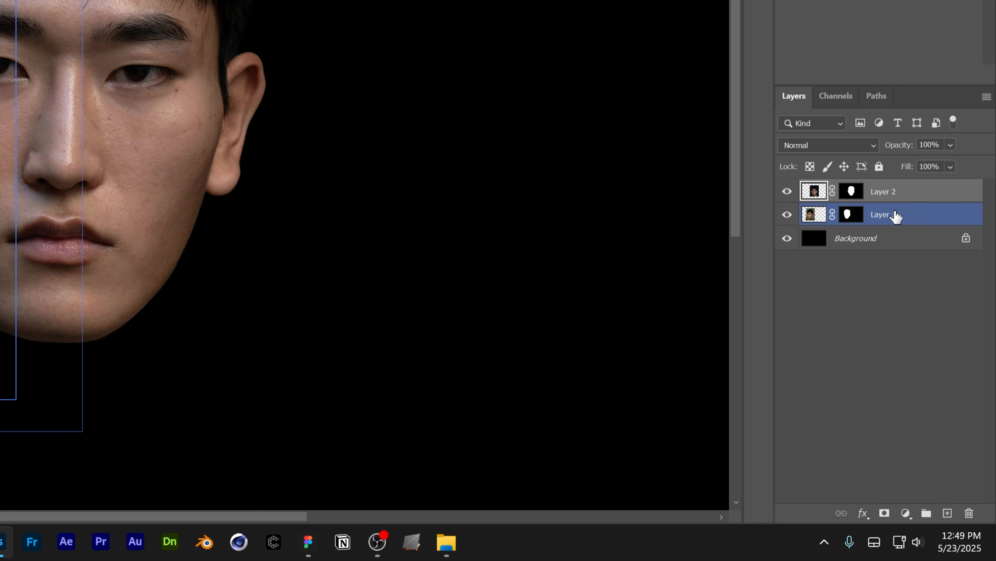
Duplicate the Layer 1 head onto the other side of the centre head and flip the copy horizontally
left_click(896, 215)
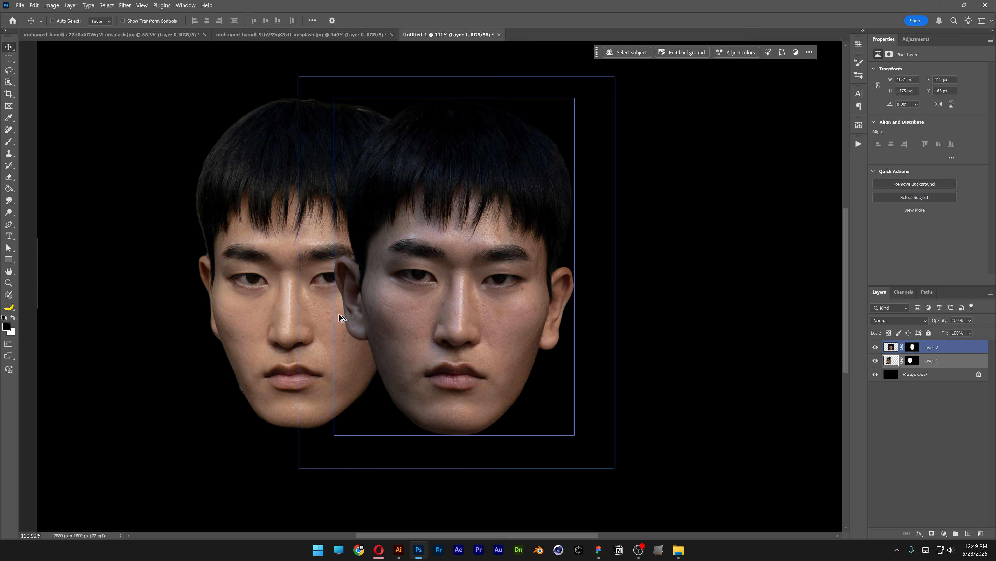
left_click_drag(325, 319, 666, 320)
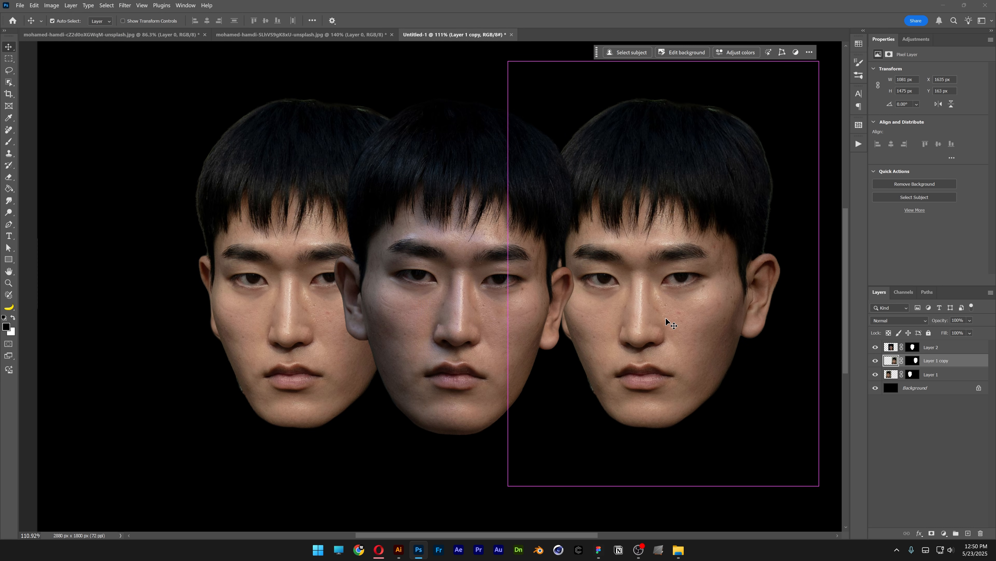
key("ctrl+t")
right_click(666, 297)
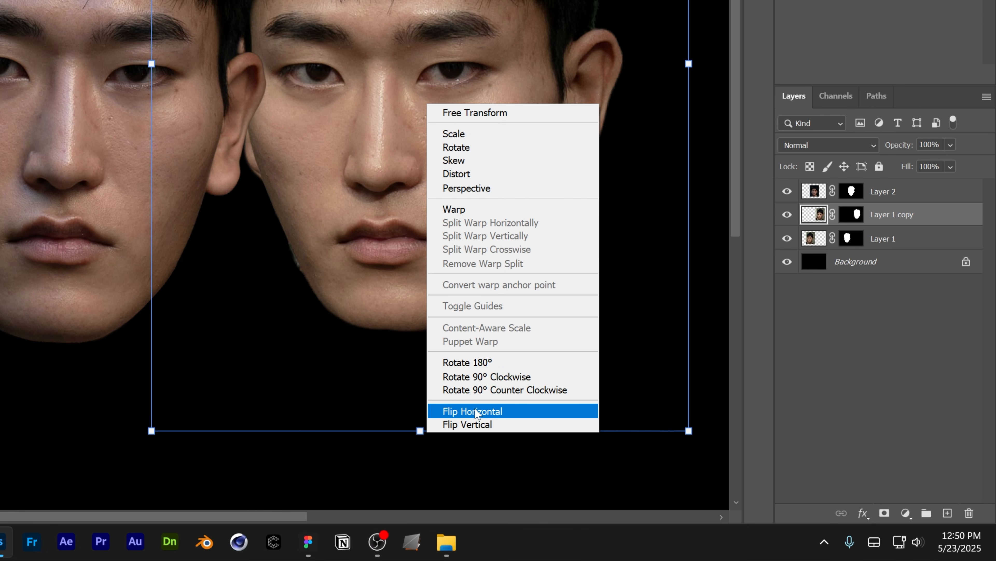
left_click(475, 411)
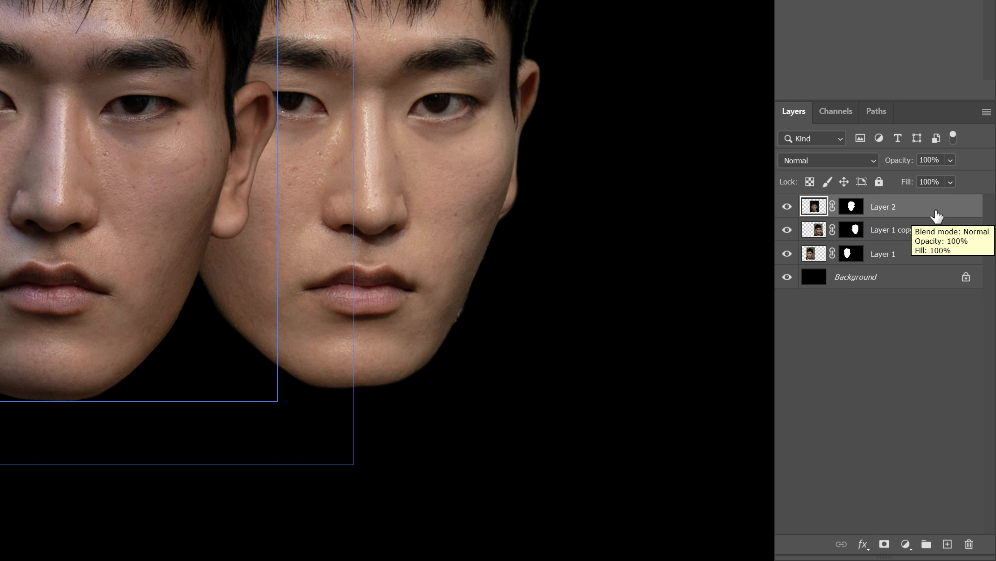
Convert Layer 2 to a smart object and open it in Liquify with the backdrop of all layers shown
right_click(937, 216)
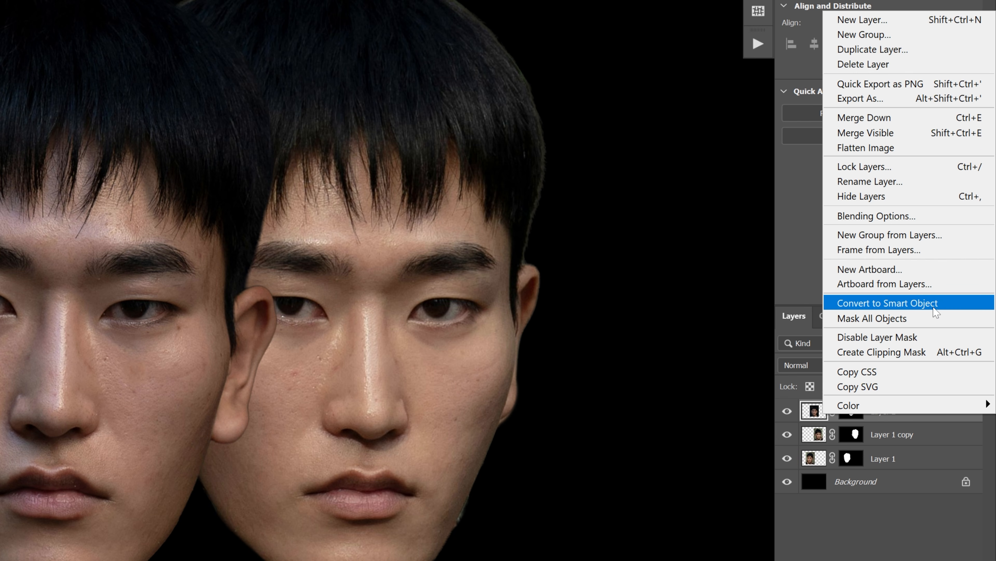
left_click(952, 306)
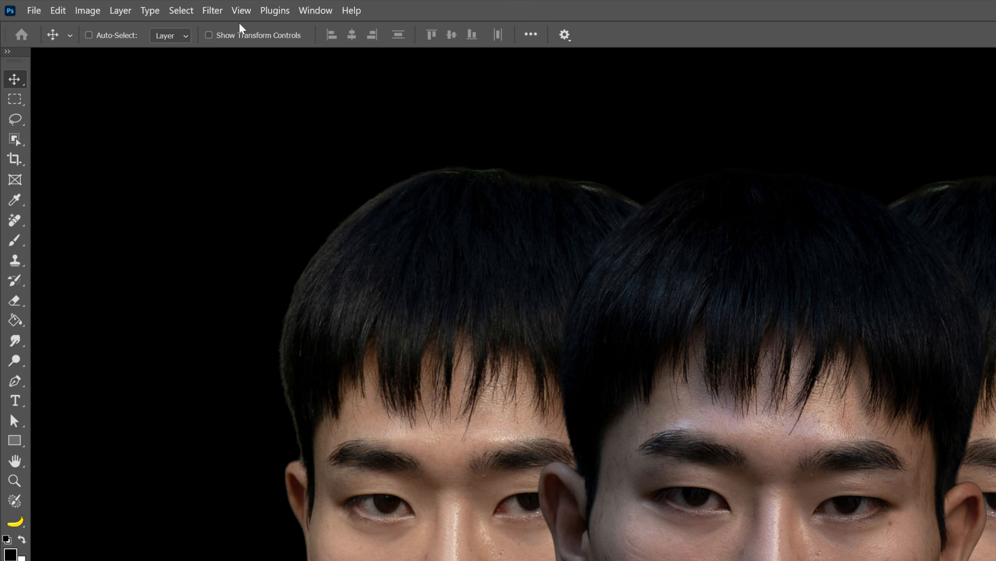
left_click(217, 12)
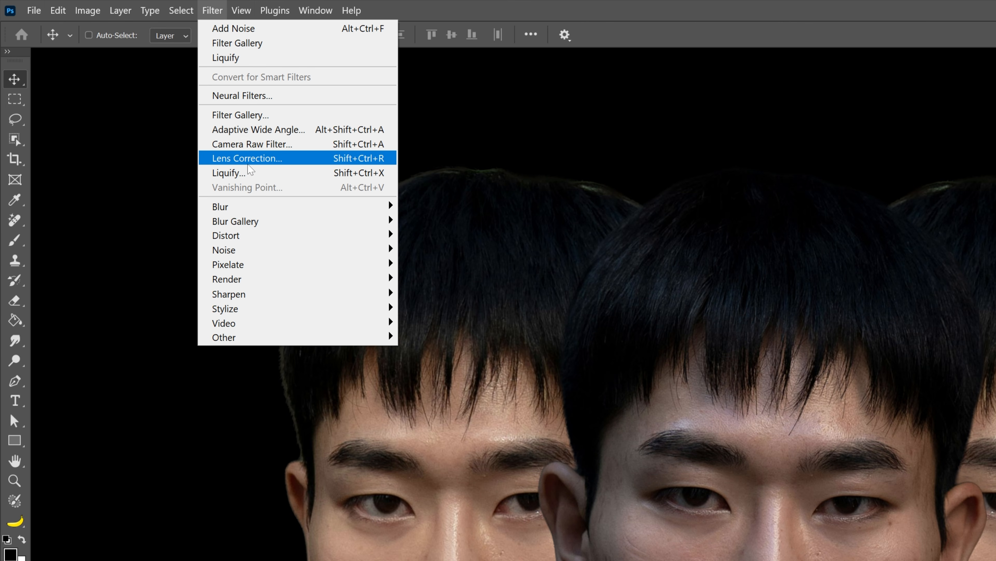
left_click(252, 172)
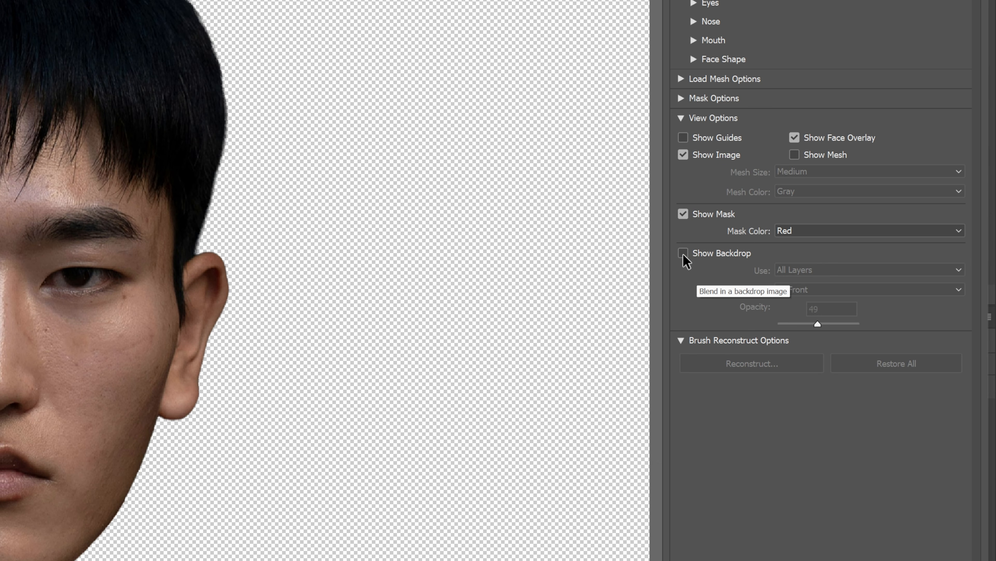
left_click(683, 253)
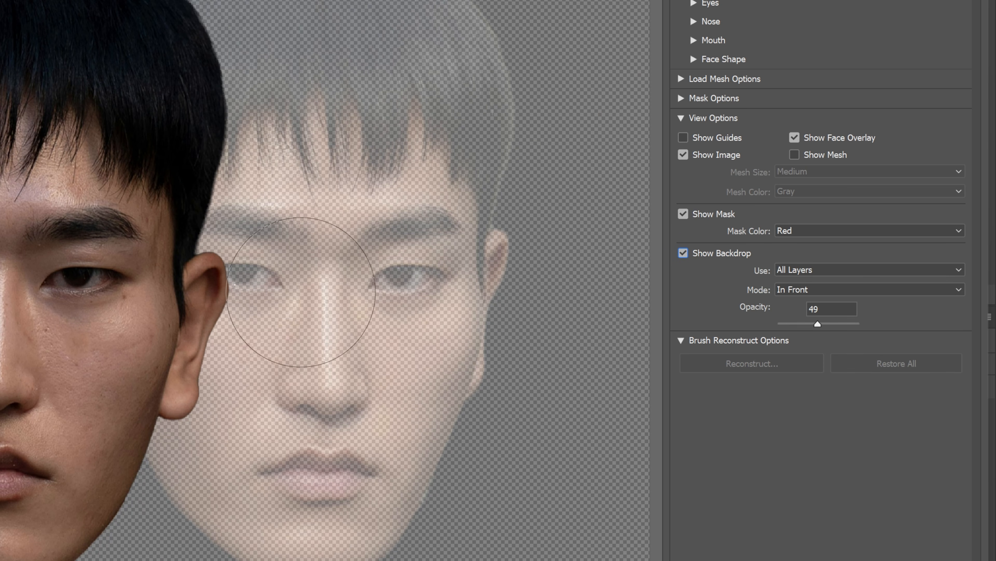
Smear the centre head's right-side eye, nose and mouth areas sideways over the neighbouring head in Liquify, checking without the backdrop
scroll(275, 295, "up", 2)
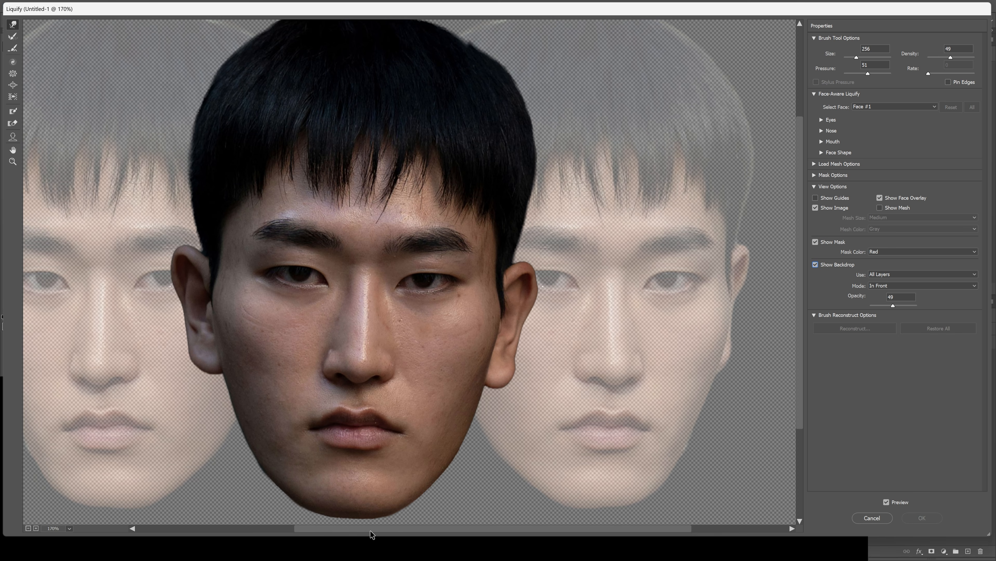
left_click_drag(370, 531, 367, 530)
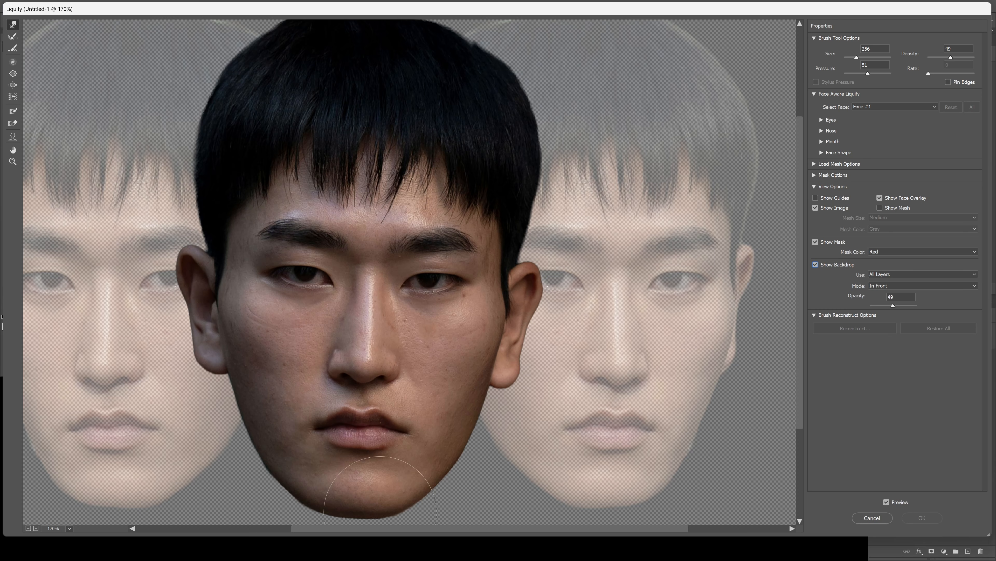
left_click_drag(471, 283, 574, 273)
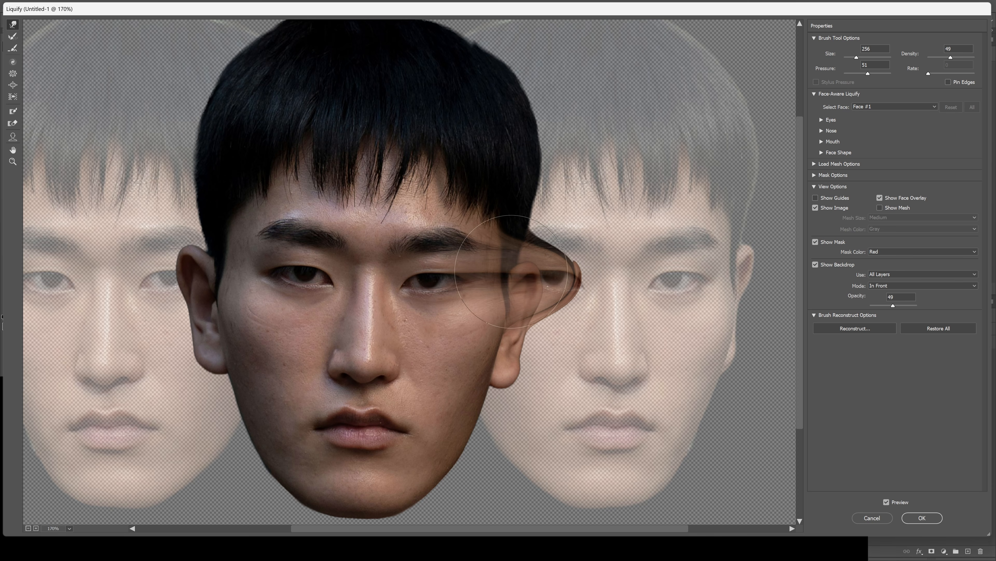
left_click_drag(503, 272, 560, 263)
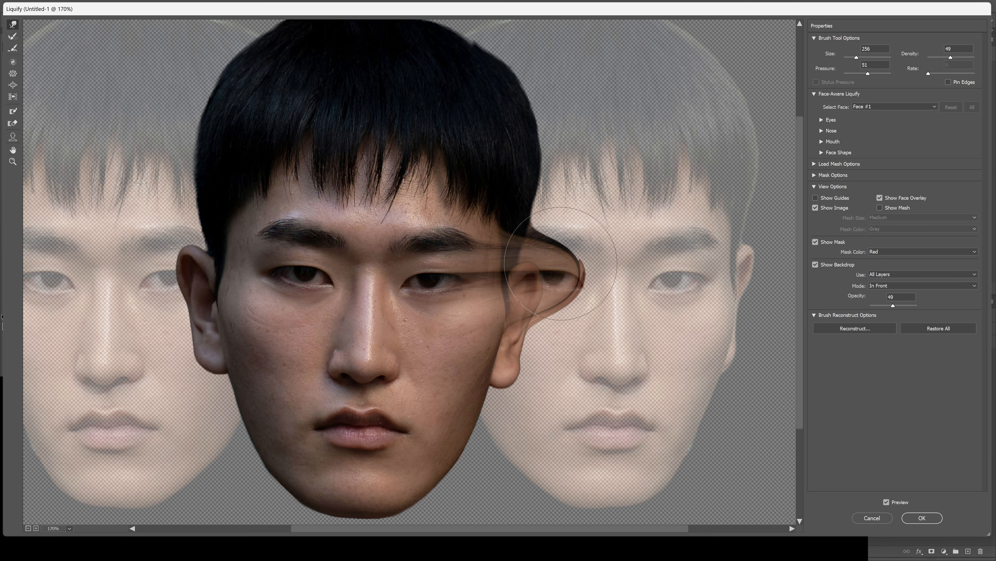
left_click(815, 264)
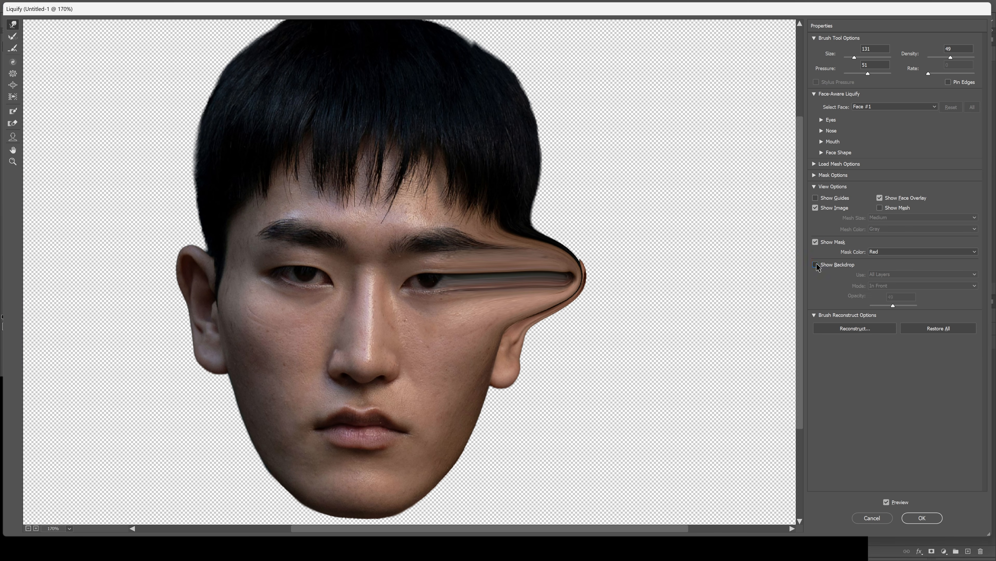
left_click(816, 265)
left_click_drag(552, 332, 569, 332)
left_click_drag(452, 366, 605, 367)
left_click_drag(429, 421, 601, 421)
left_click(851, 266)
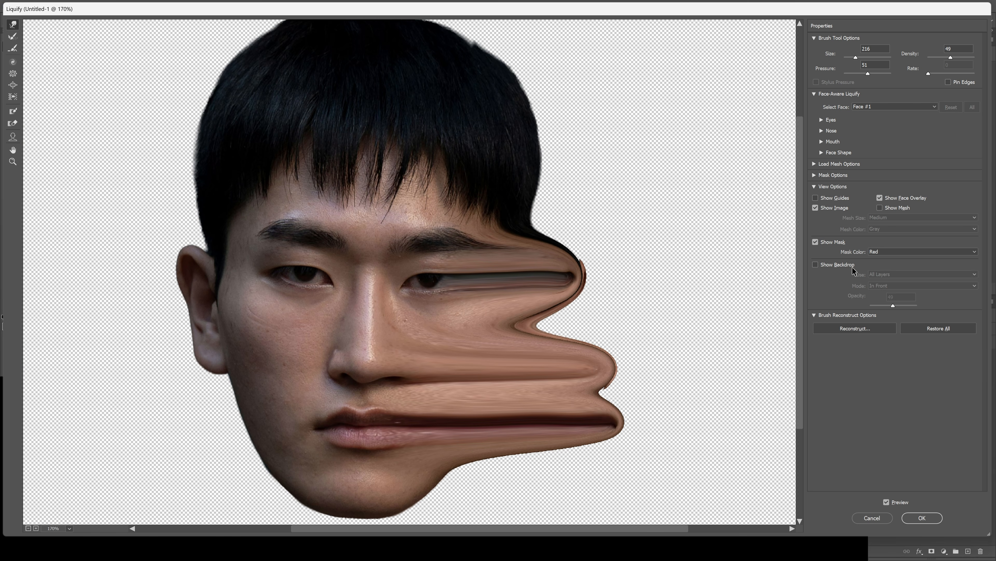
Stretch the centre head's left-side eye, nose and mouth outward with a smaller warp brush and apply Liquify
left_click(816, 264)
left_click_drag(358, 529, 272, 530)
key("bracketleft")
key("bracketleft")
left_click_drag(434, 275, 337, 284)
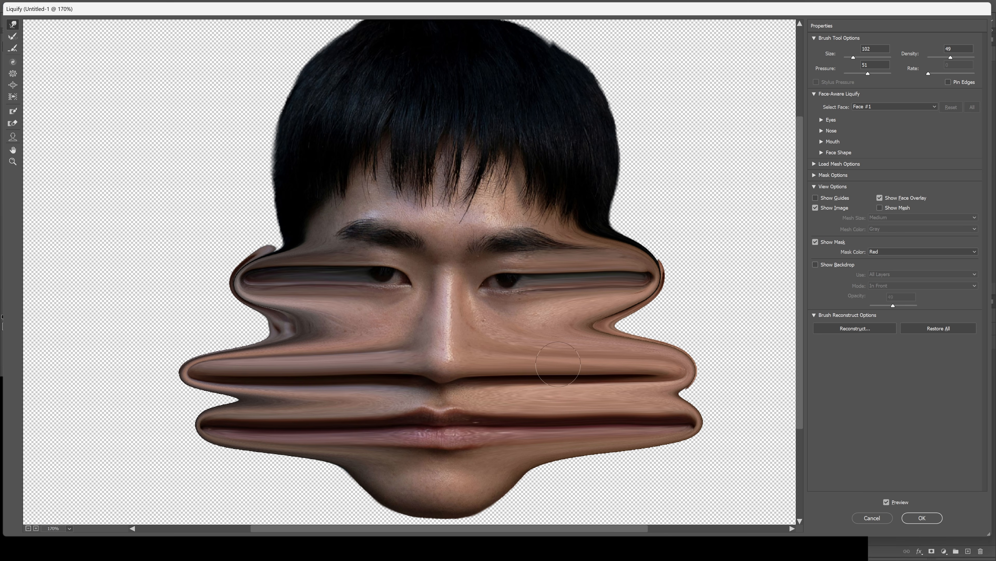
left_click(922, 518)
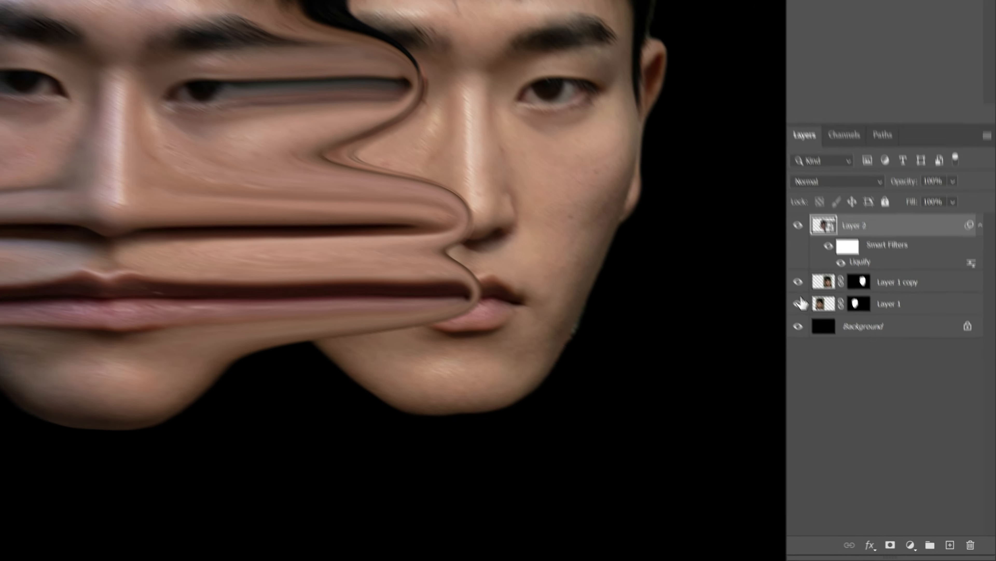
Convert Layer 1 copy to a smart object and apply Liquify to it with the all-layers backdrop shown
left_click(901, 282)
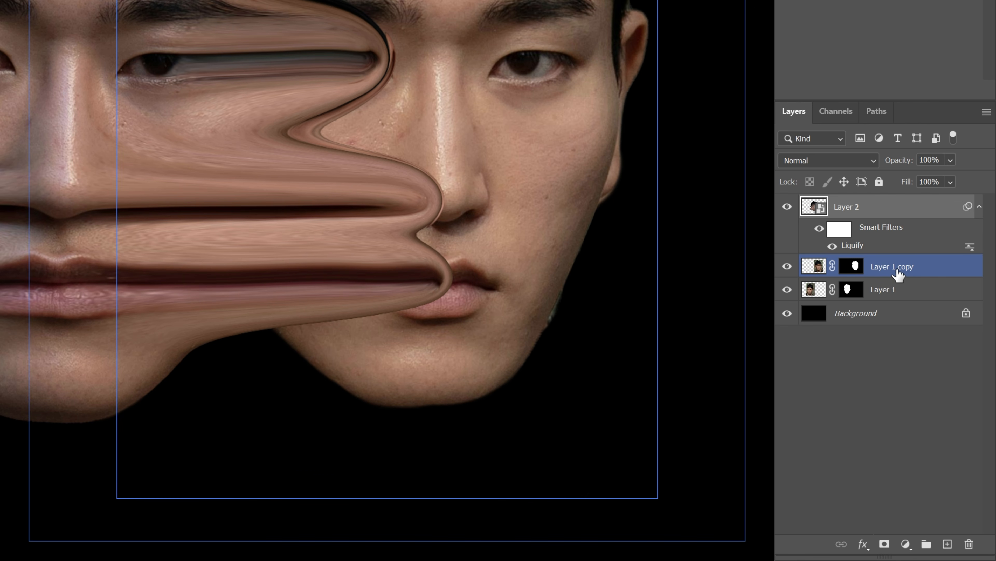
right_click(914, 272)
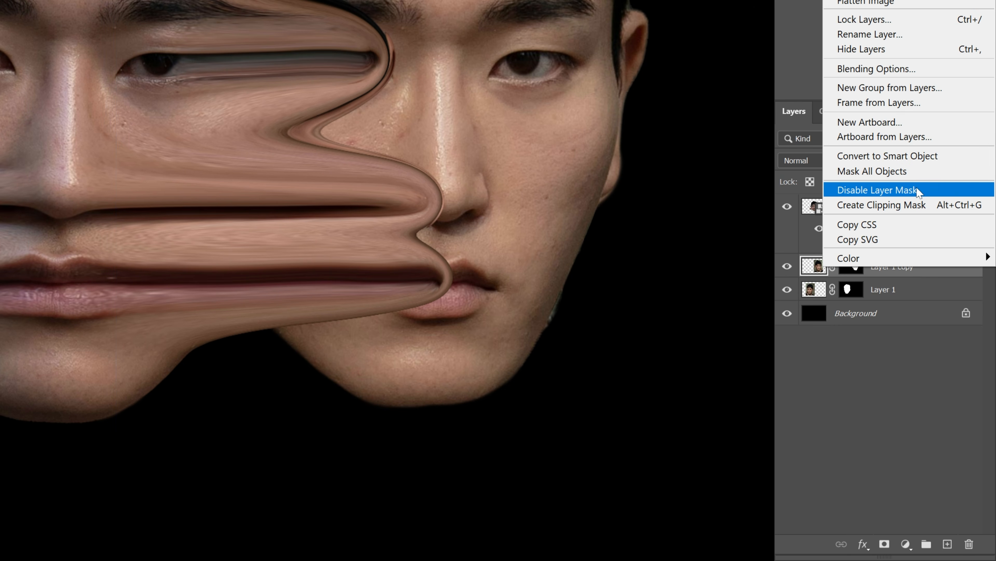
left_click(918, 153)
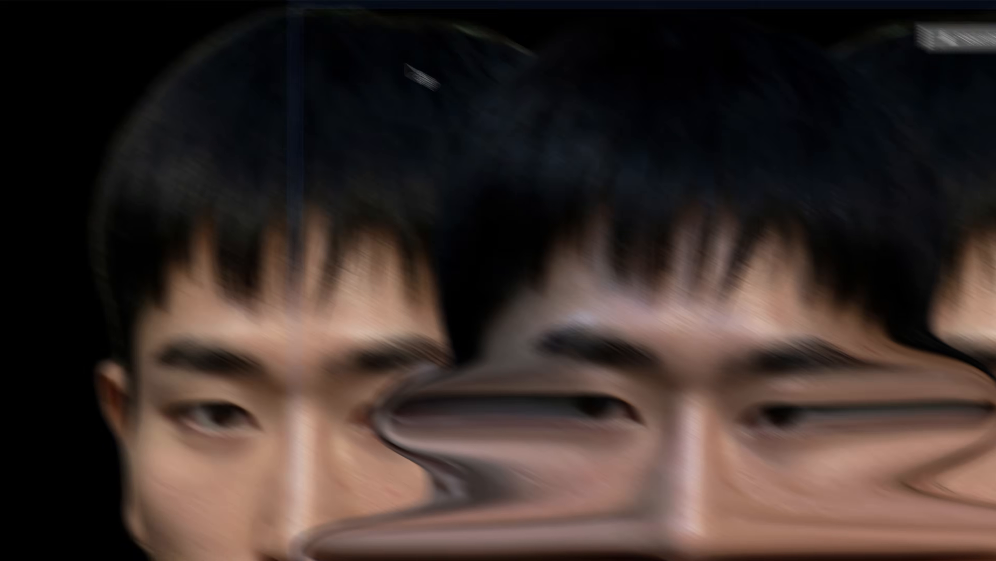
left_click(207, 10)
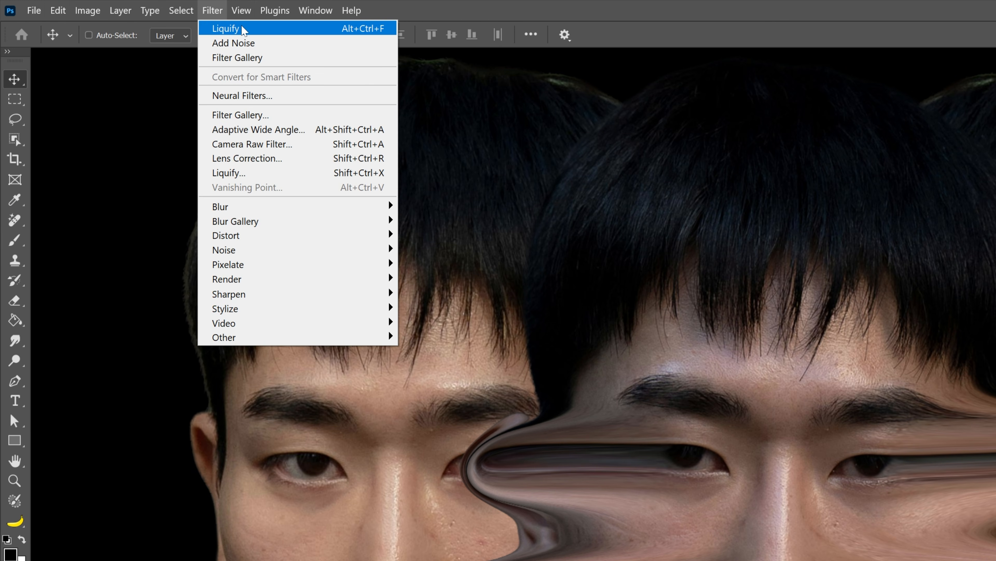
left_click(231, 28)
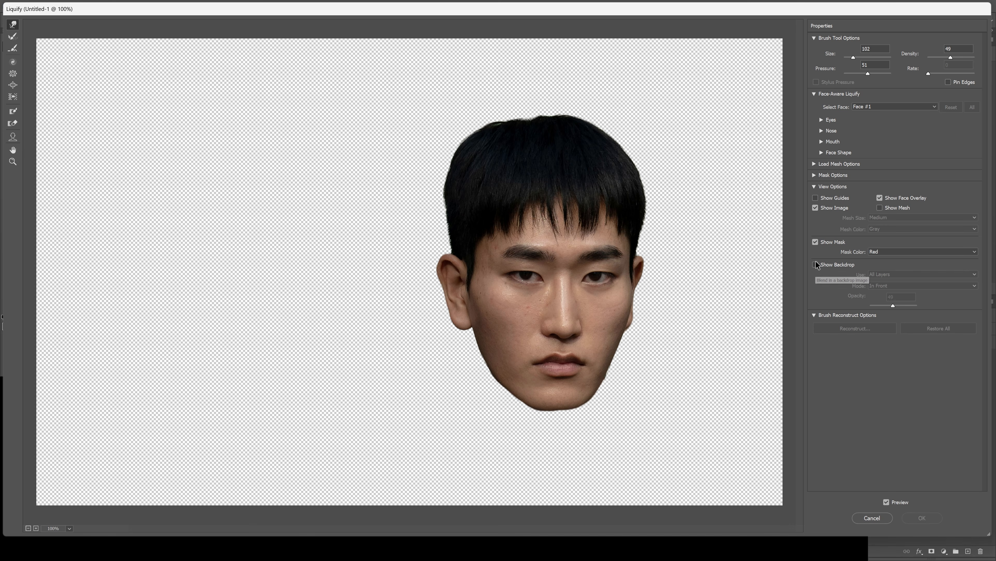
left_click(816, 264)
scroll(593, 283, "up", 4)
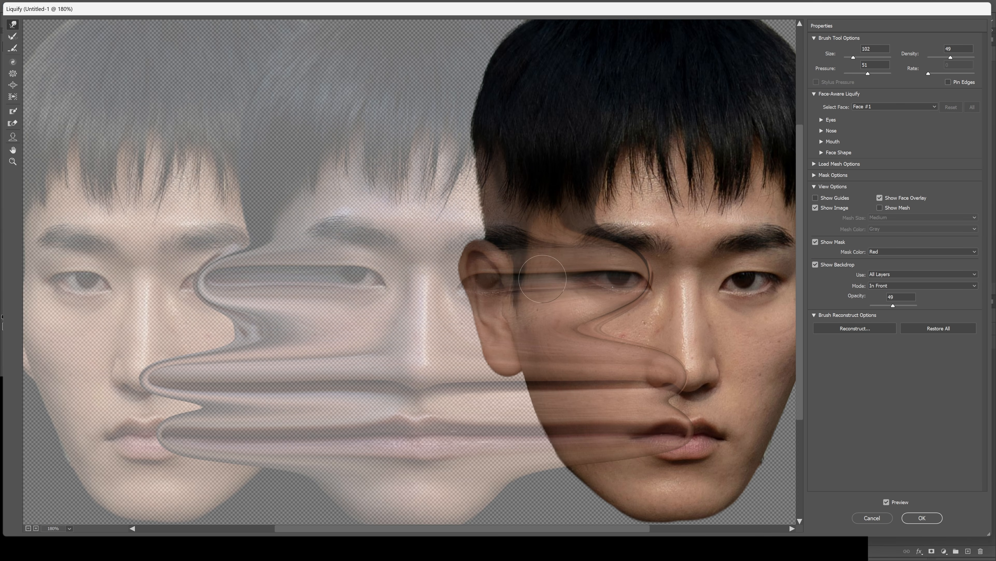
key("Return")
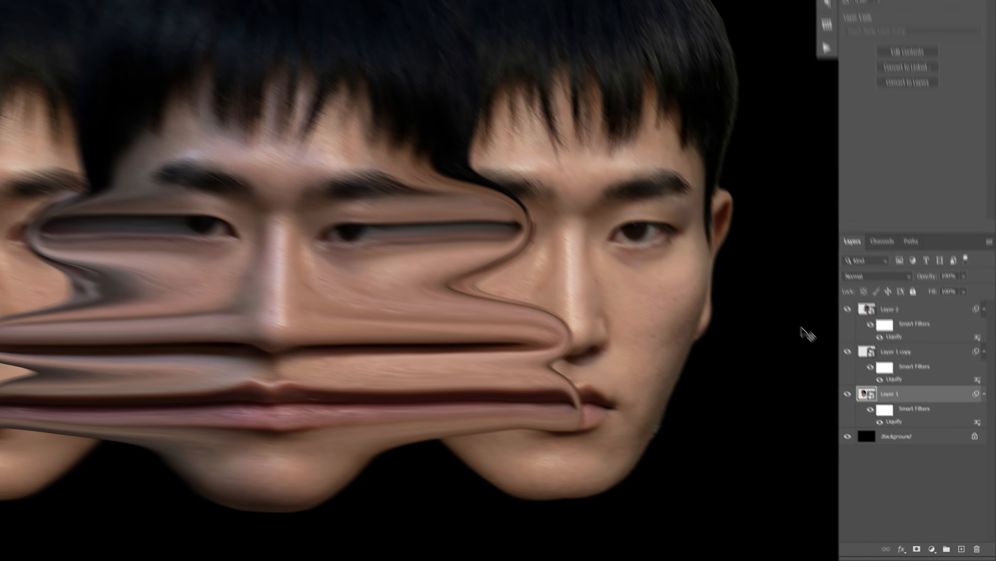
Add a layer mask to Layer 2 and paint out its stretched edges to blend them into the side heads
left_click(926, 314)
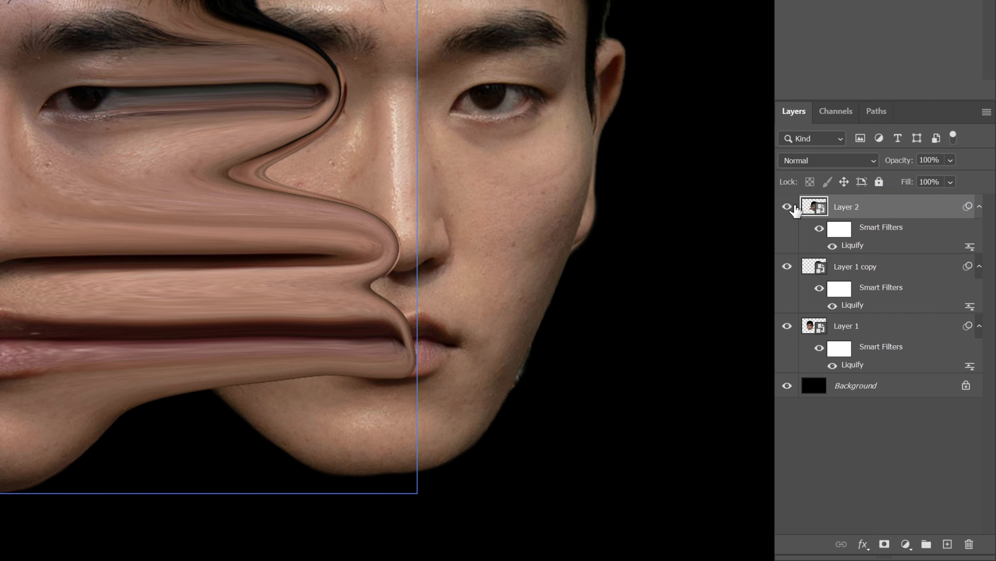
left_click(849, 310)
left_click(848, 309)
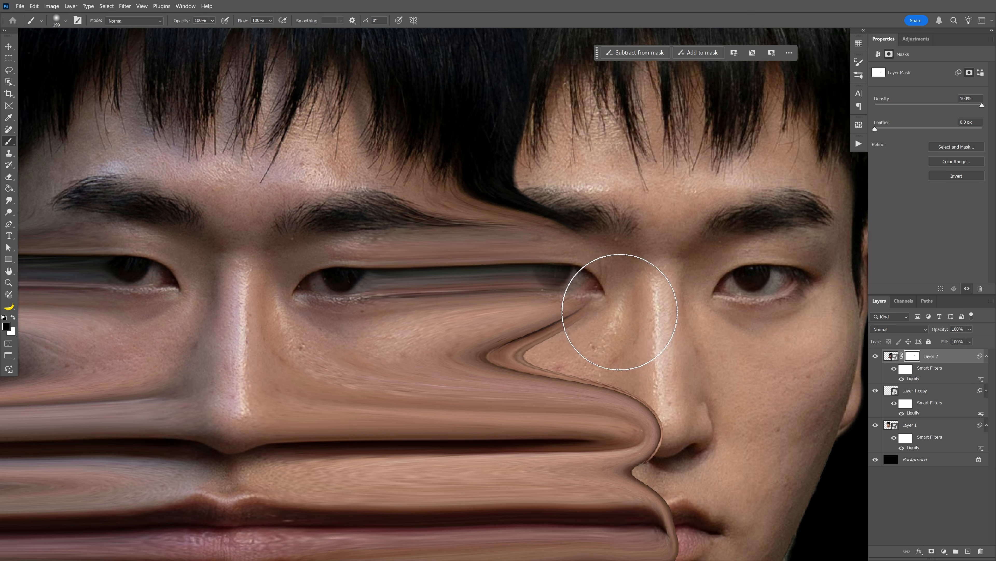
scroll(543, 359, "up", 1)
mouse_move(553, 356)
left_mouse_down()
mouse_move(534, 348)
mouse_move(561, 335)
mouse_move(462, 357)
left_mouse_up()
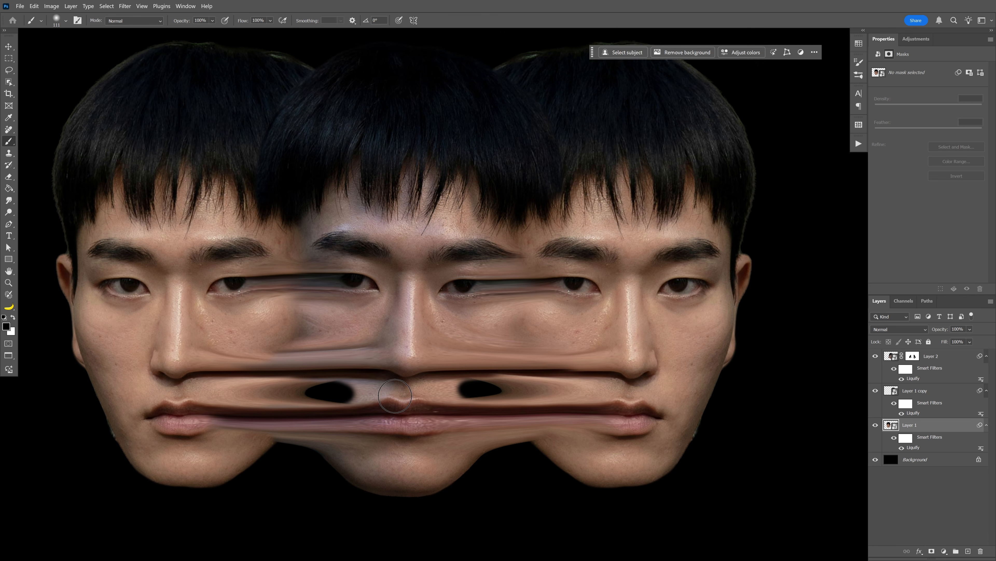
left_click_drag(400, 386, 417, 388)
scroll(417, 387, "up", 3)
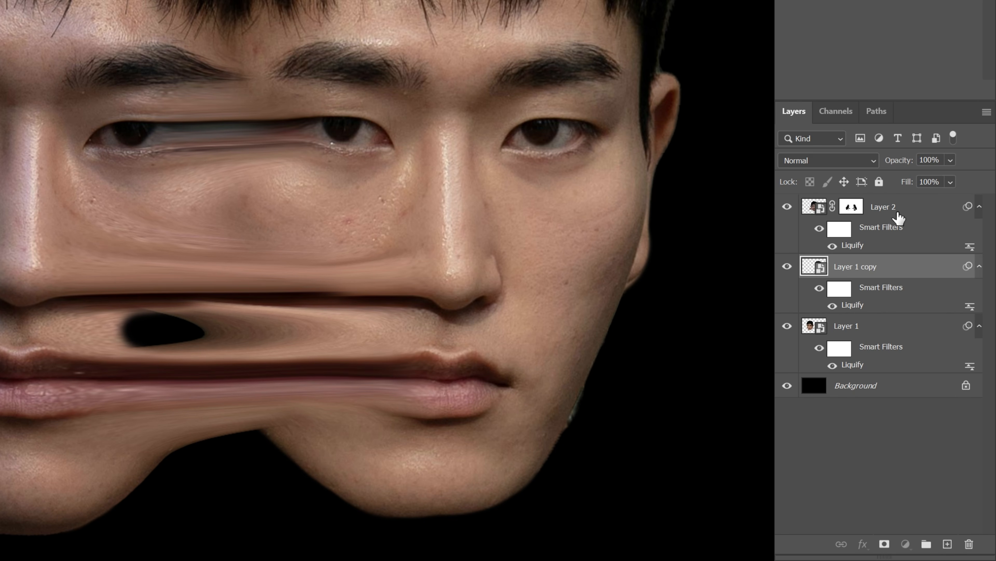
Stamp all visible layers into a new layer above Layer 2 and dodge the dark skin seam between the brows
left_click(939, 357)
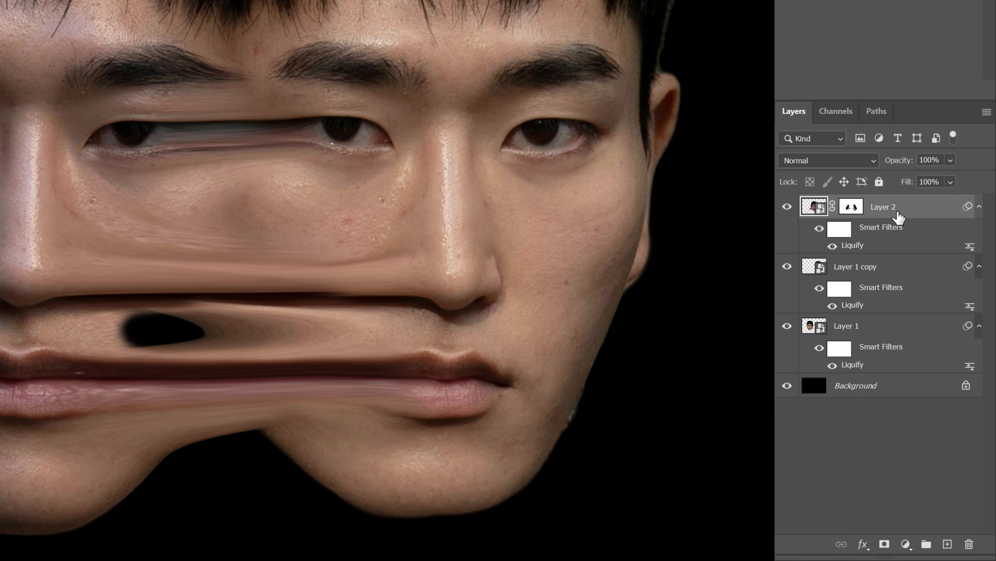
key("ctrl+shift+alt+e")
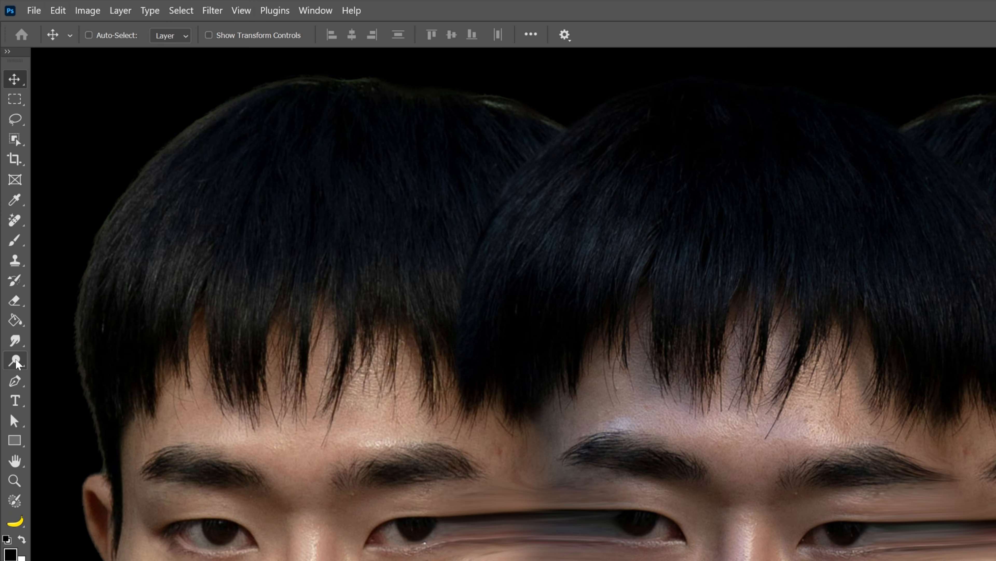
left_click(15, 361)
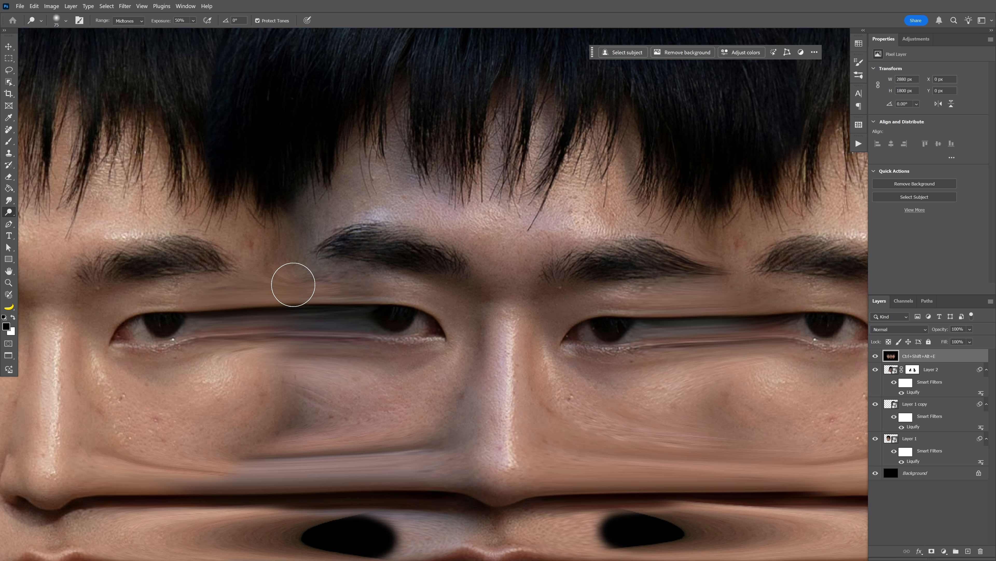
left_click_drag(293, 284, 300, 189)
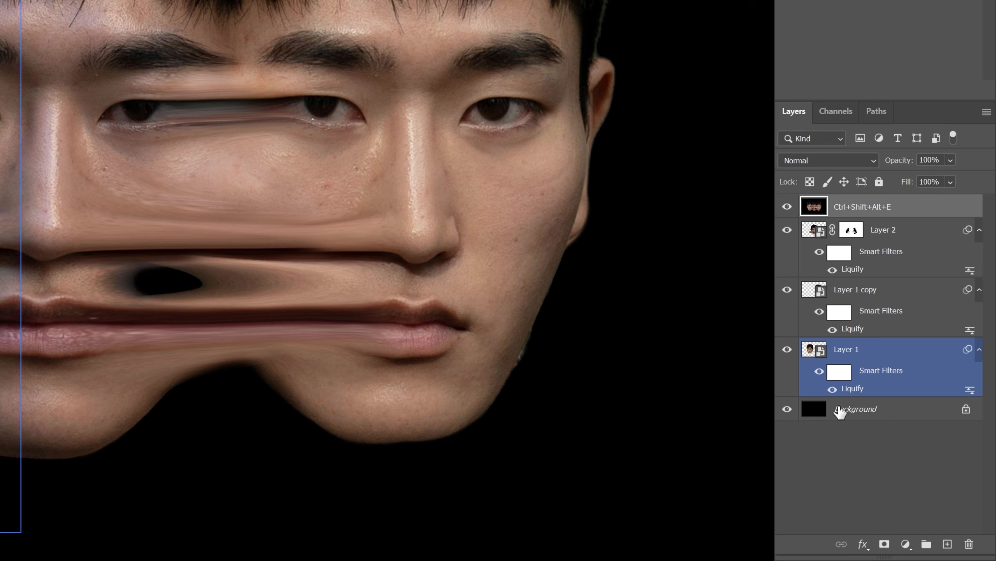
Convert all layers, from the stamped layer down to the Background, into a single smart object
left_click(888, 411, "shift")
right_click(889, 410)
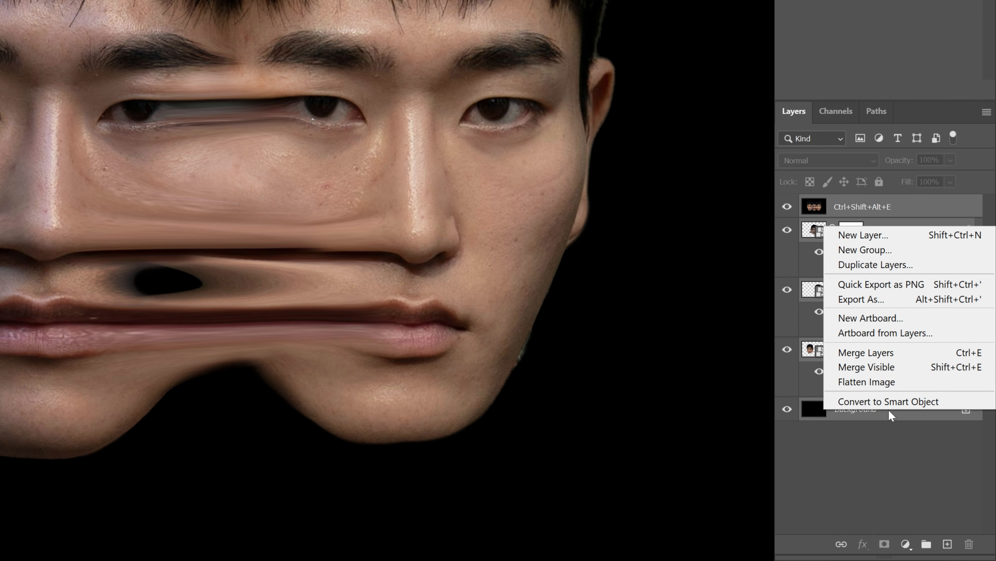
left_click(908, 401)
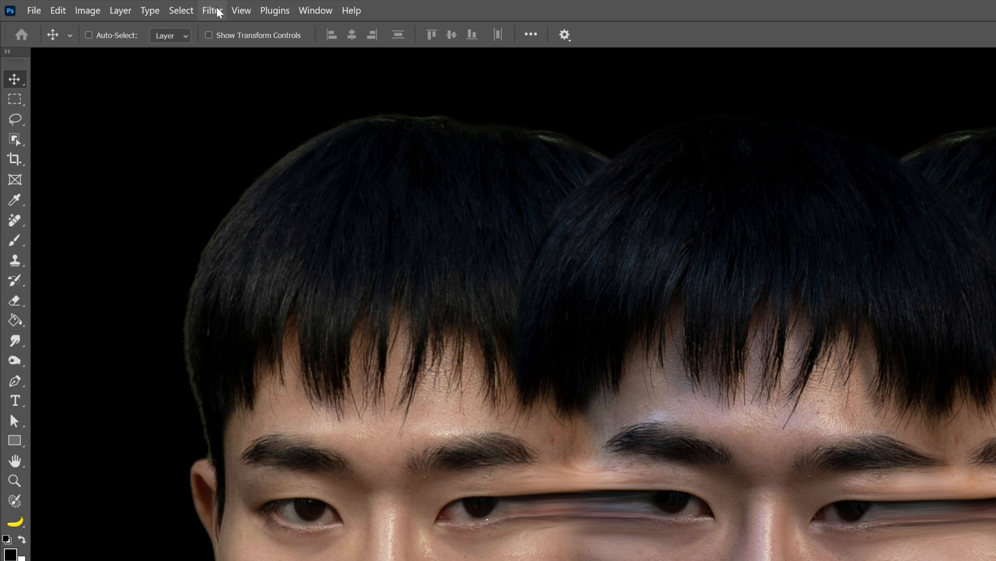
Set up a Grain texture effect in the Filter Gallery and add a new effect layer
left_click(219, 12)
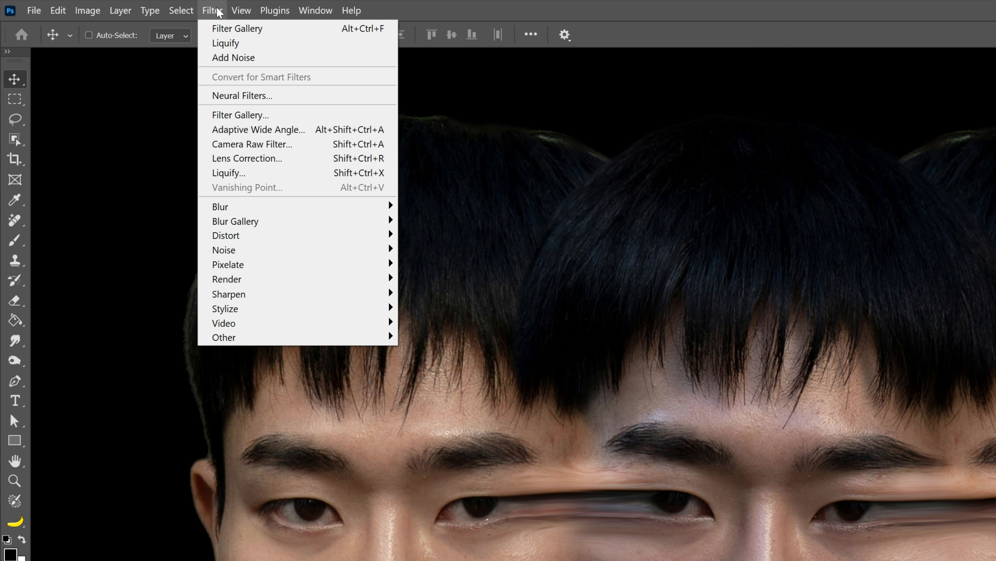
left_click(247, 115)
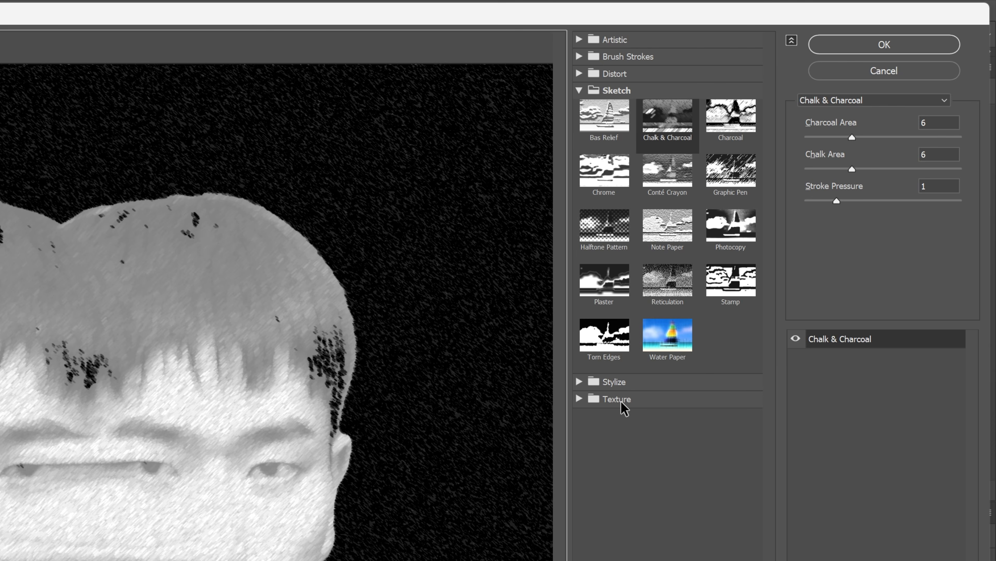
left_click(622, 399)
left_click(667, 431)
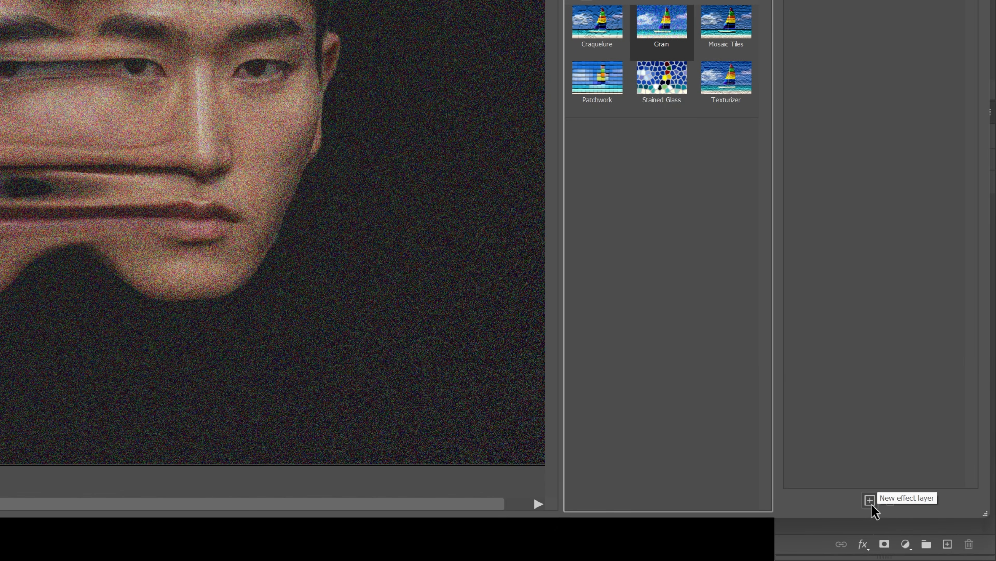
left_click(872, 504)
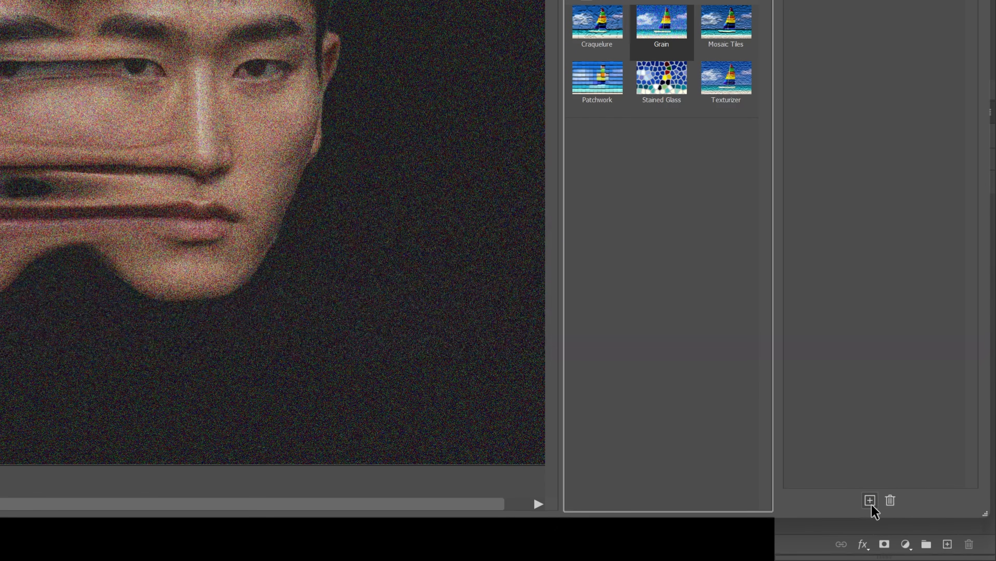